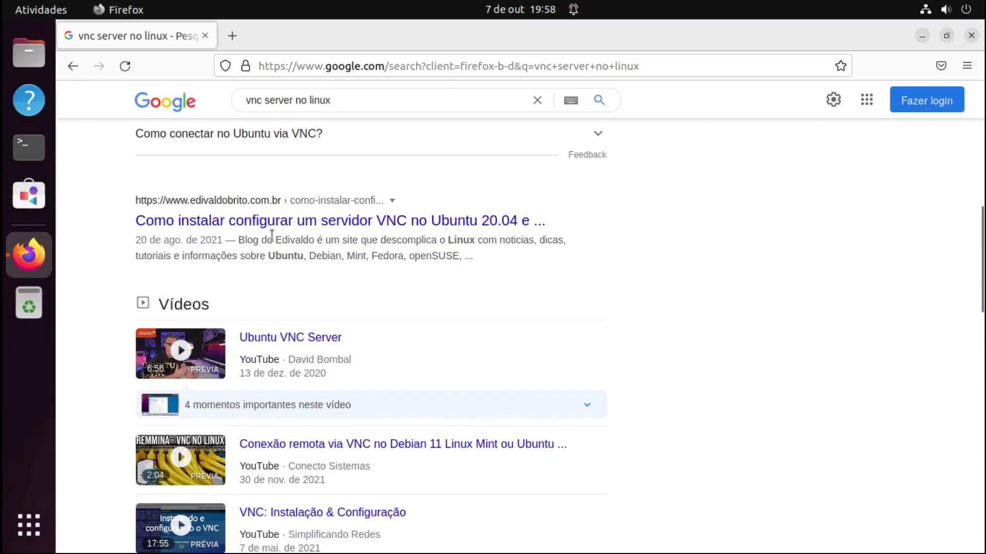
Open the PDF result "Acessando remotamente o seu computador através do VNC" and read its x11vnc port and password configuration steps.
scroll(275, 241, "down", 8)
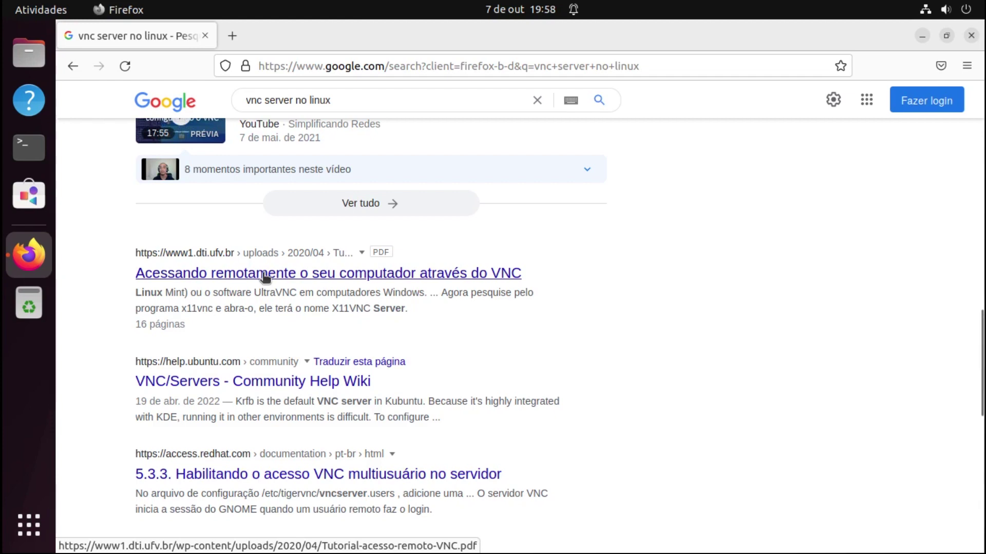
left_click(265, 277)
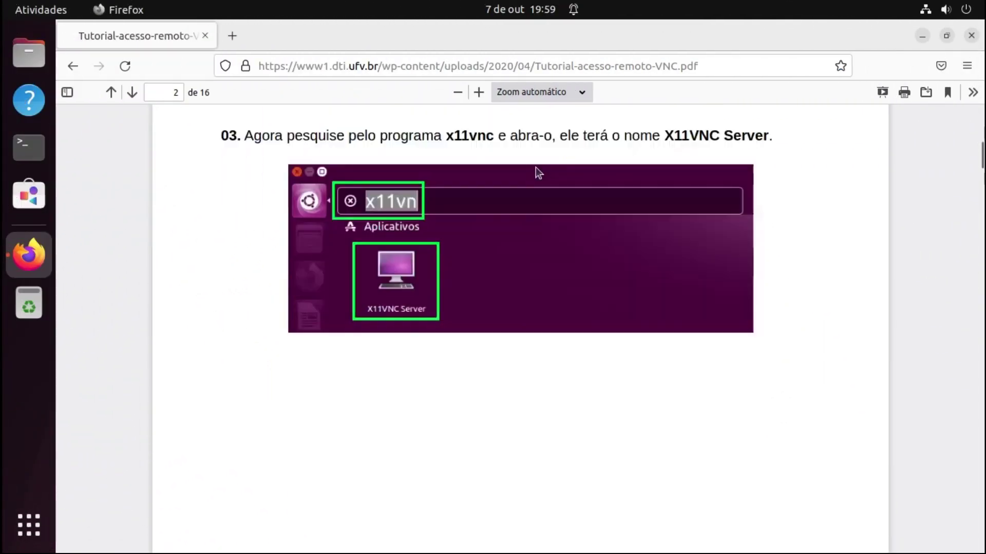
scroll(535, 173, "down", 3)
scroll(535, 173, "up", 3)
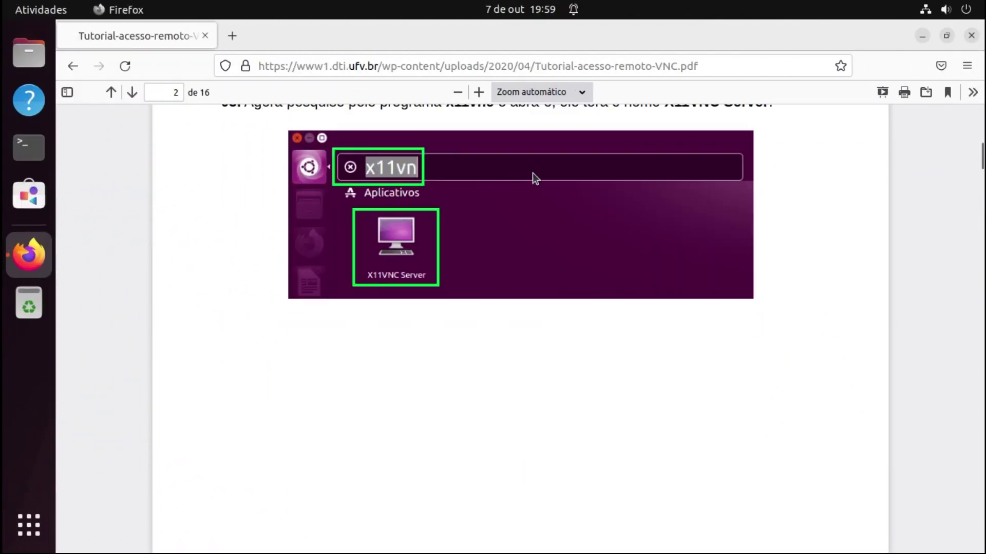
scroll(527, 193, "down", 8)
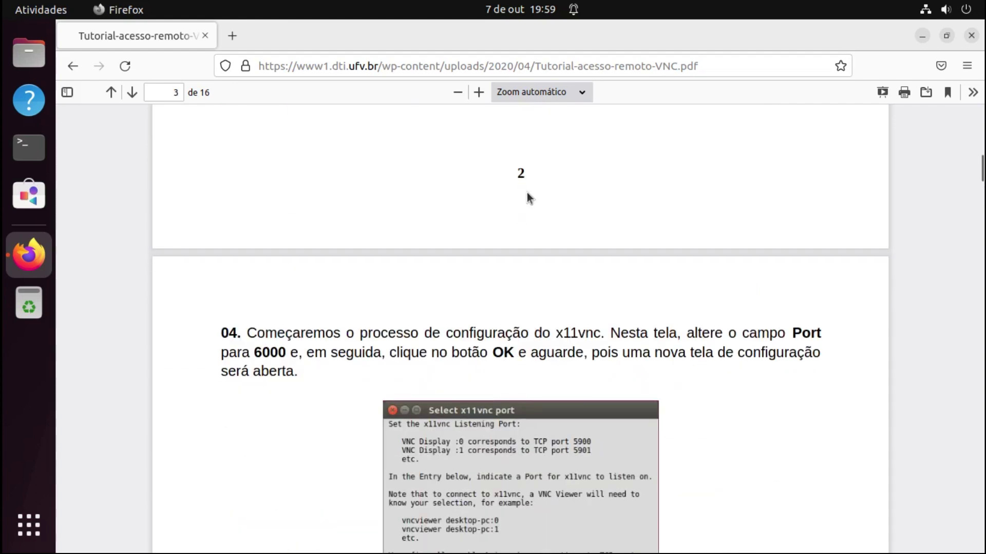
scroll(528, 194, "down", 5)
scroll(493, 267, "down", 6)
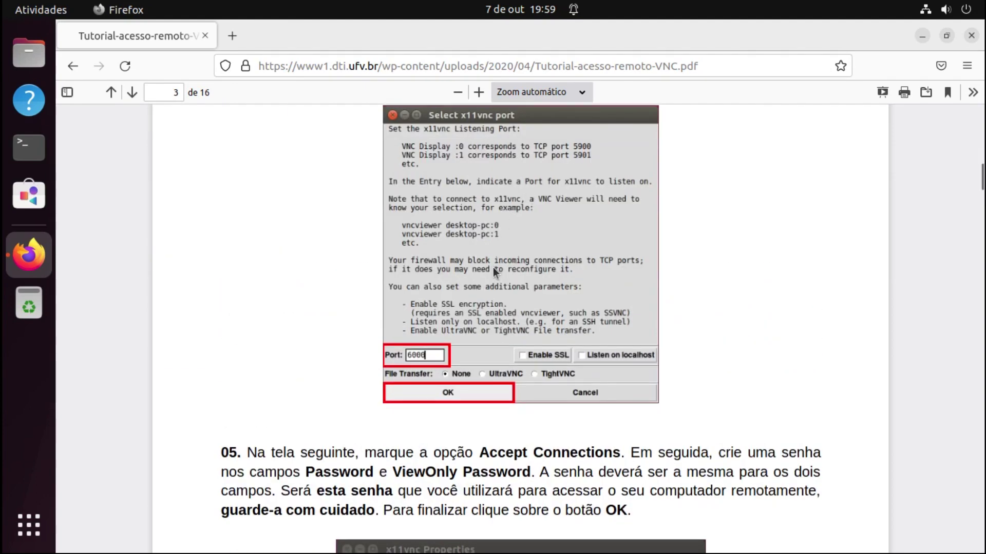
scroll(493, 267, "down", 3)
scroll(493, 267, "down", 8)
scroll(493, 267, "up", 6)
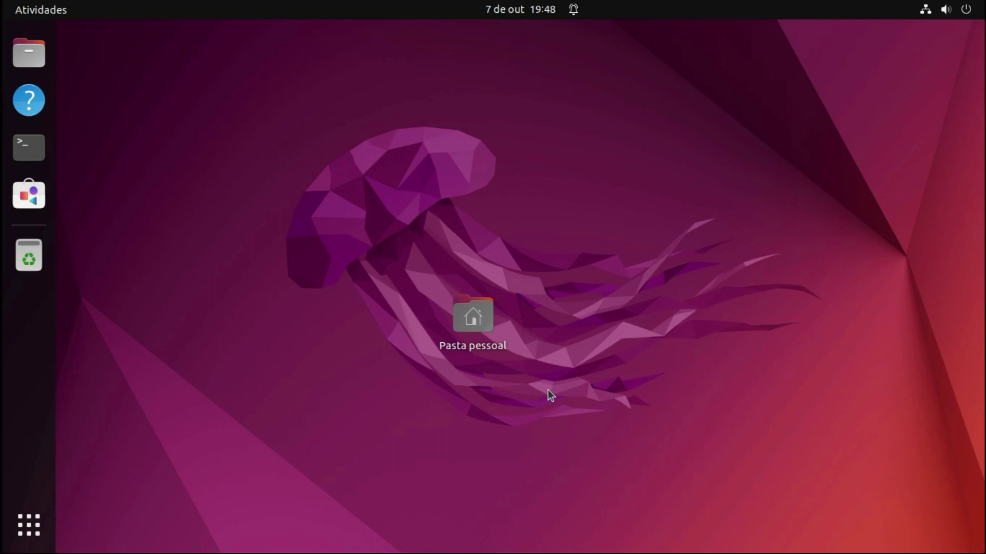
left_click(950, 11)
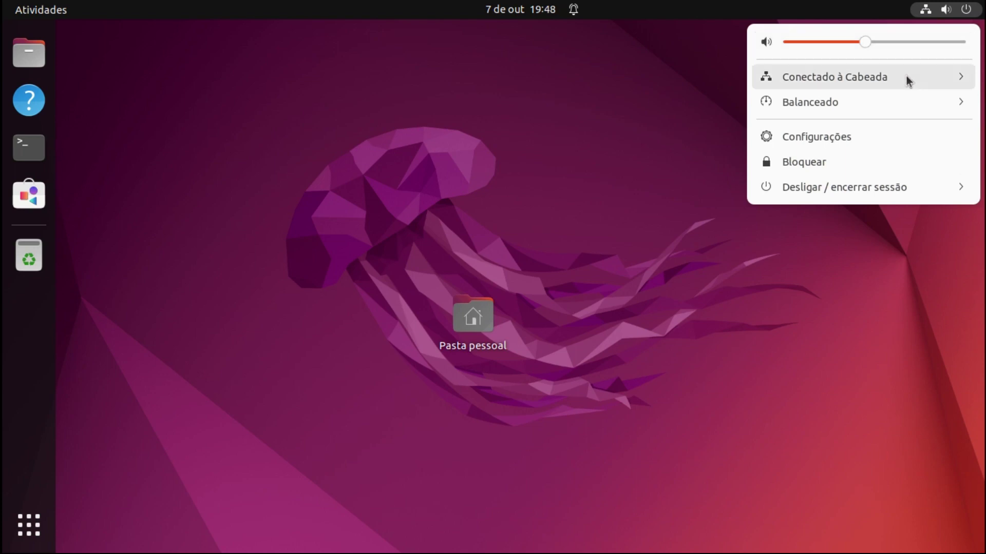
left_click(343, 211)
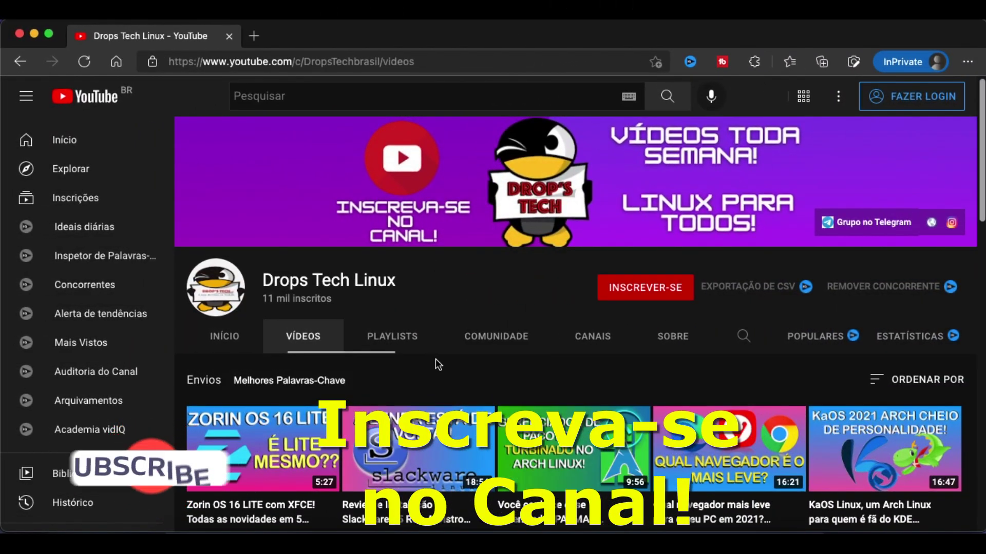
scroll(445, 354, "down", 10)
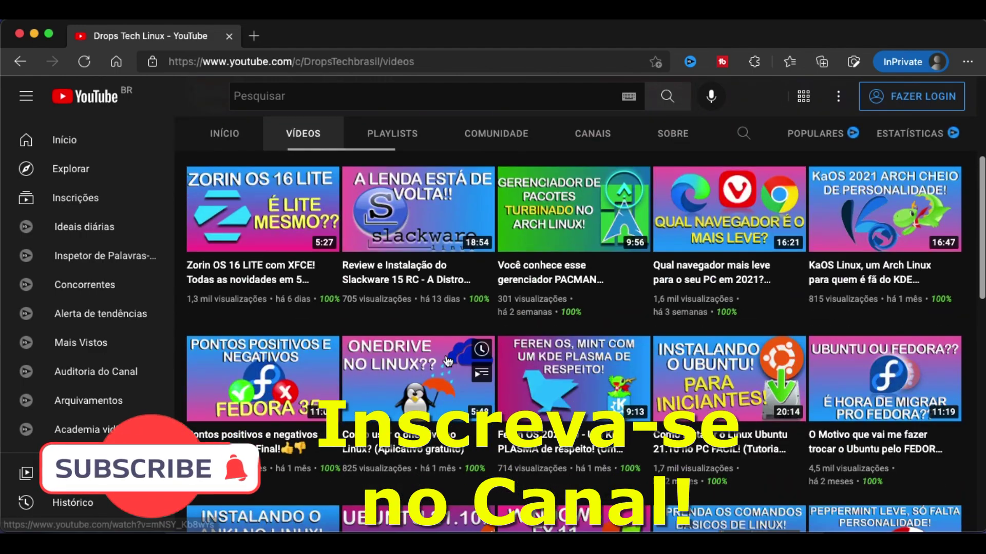
scroll(447, 362, "down", 3)
scroll(448, 362, "up", 13)
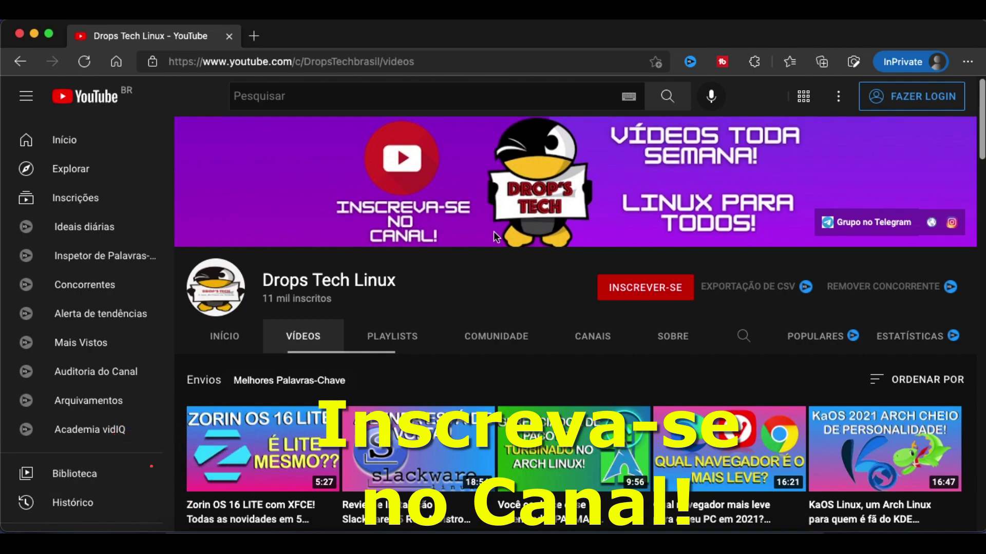
scroll(496, 234, "down", 1)
scroll(496, 239, "down", 8)
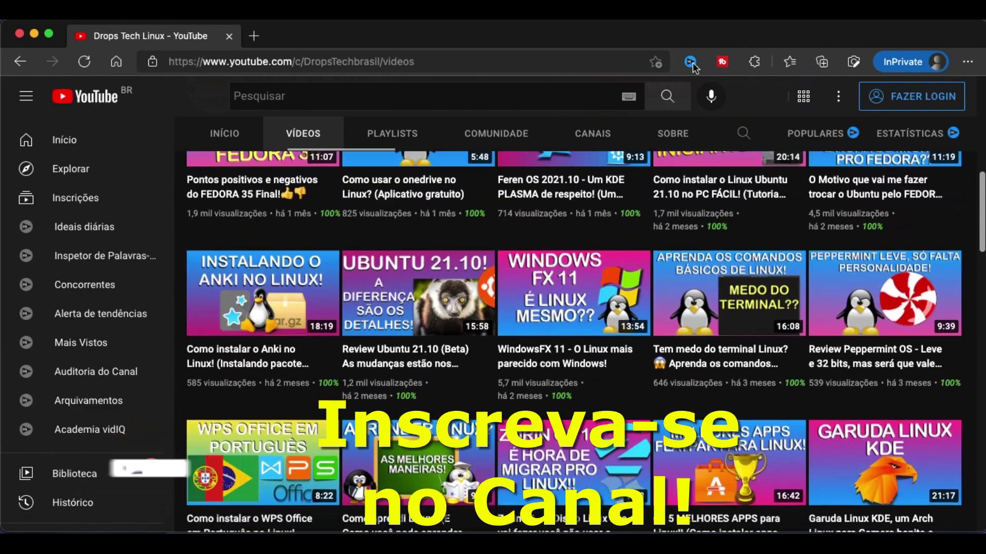
scroll(642, 298, "up", 10)
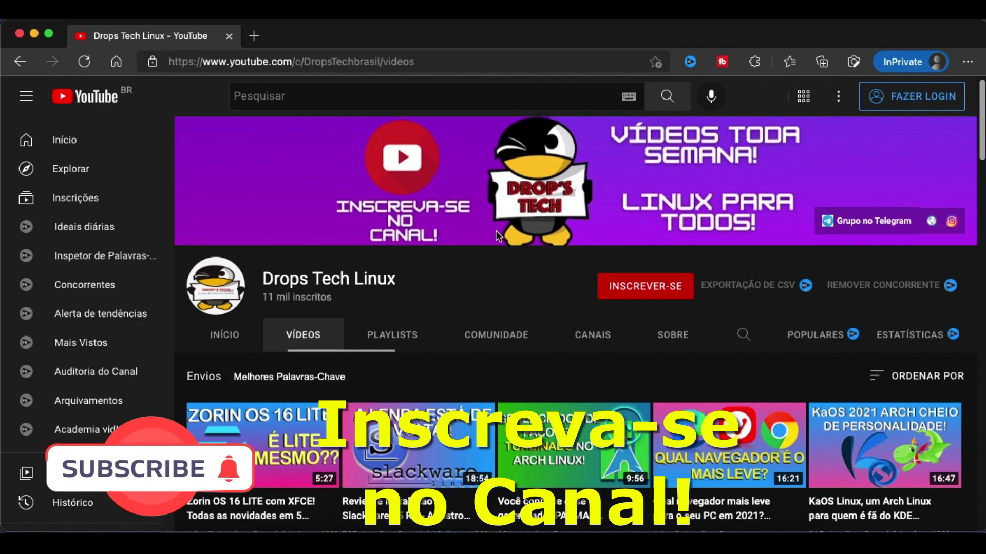
scroll(494, 234, "down", 4)
scroll(494, 241, "down", 5)
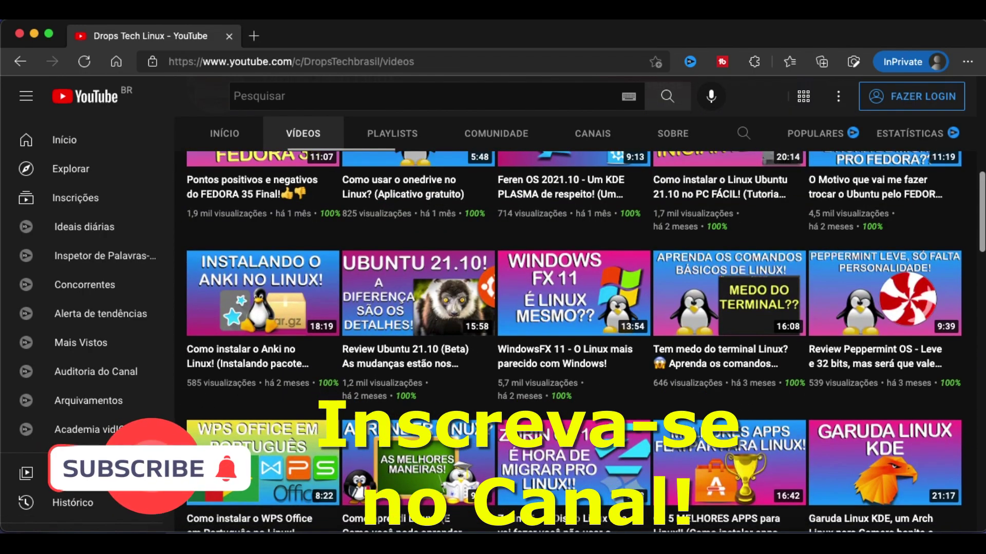
scroll(642, 298, "up", 9)
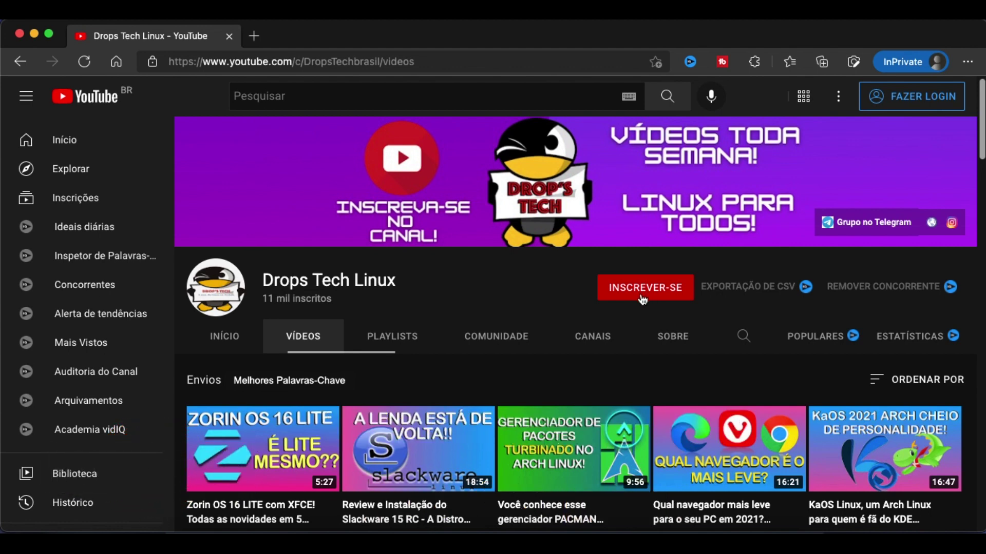
scroll(494, 233, "down", 5)
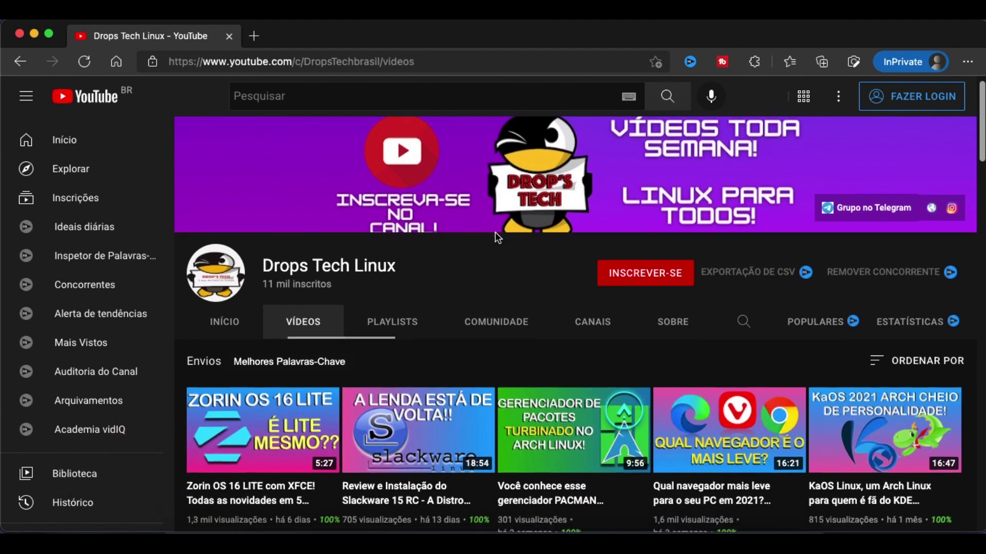
scroll(496, 244, "down", 5)
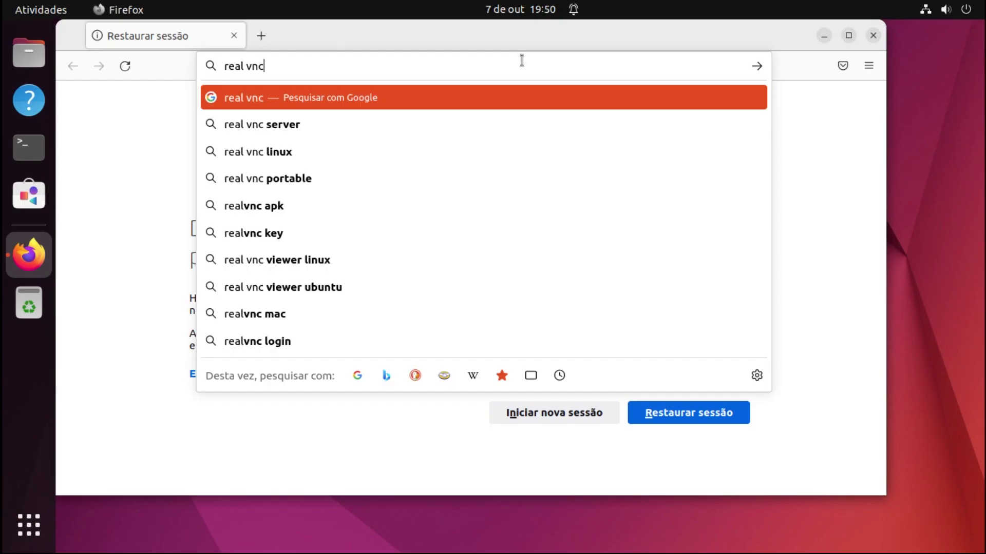
Search the web for "real vnc" and open RealVNC's VNC Viewer download page.
key("Return")
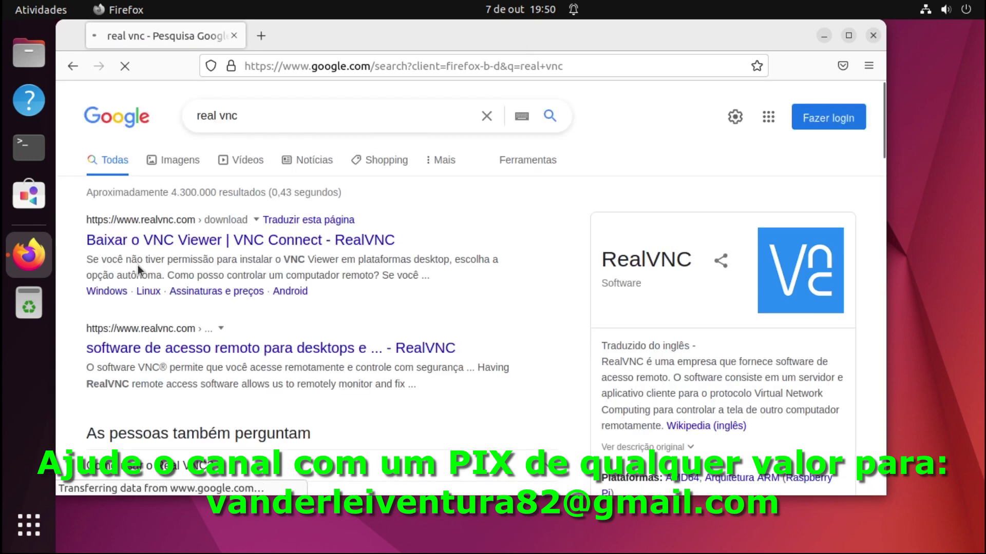
left_click(147, 241)
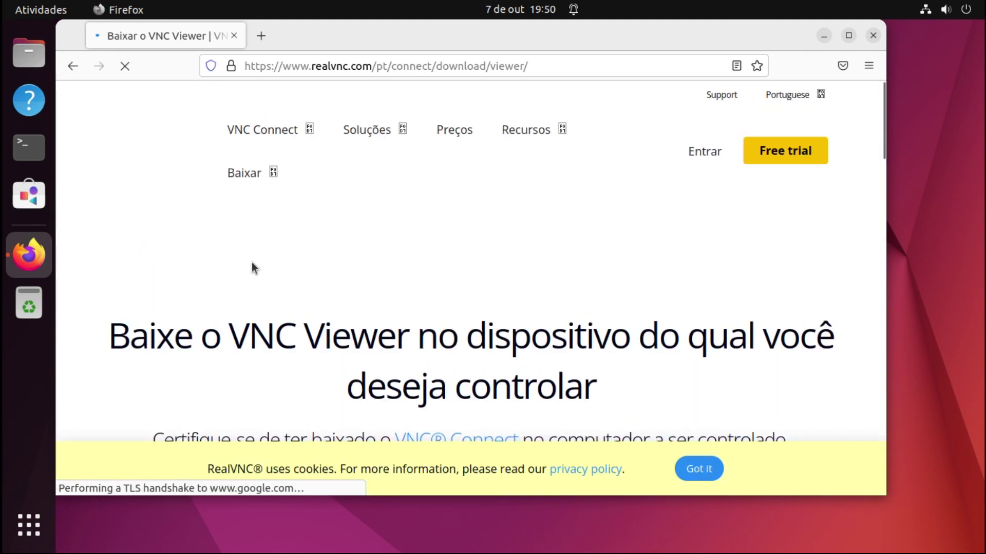
scroll(311, 329, "down", 3)
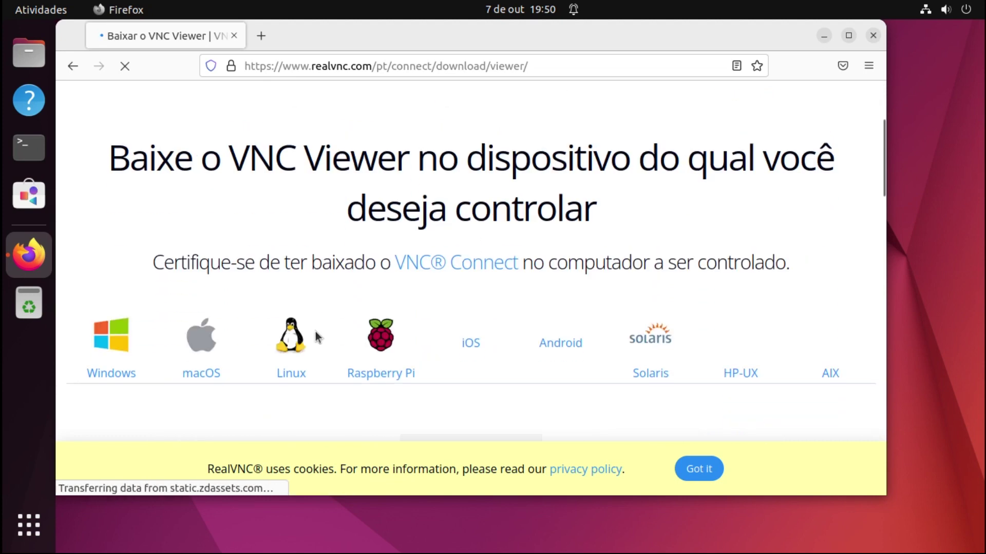
scroll(316, 331, "down", 5)
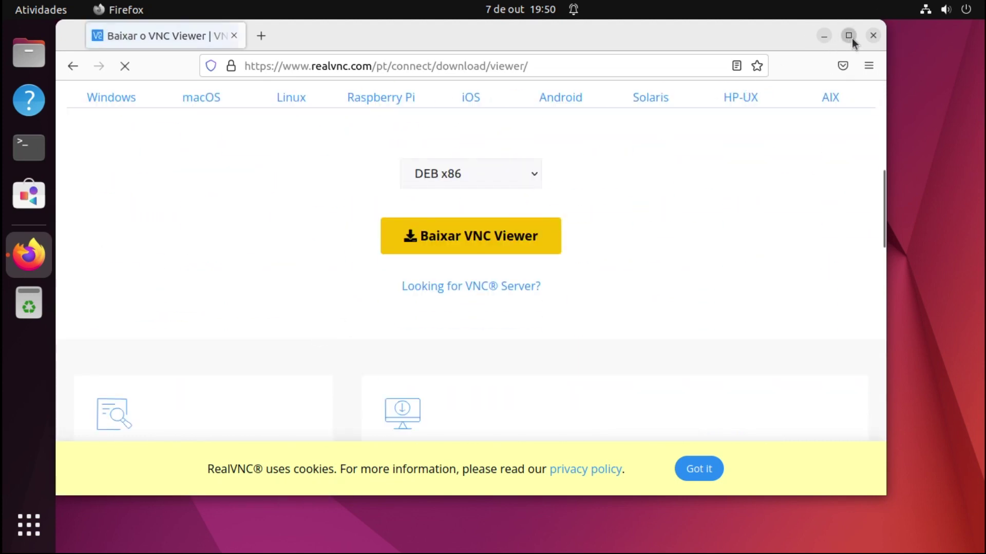
Maximize the browser window and dismiss the cookie notice on the VNC Viewer download page.
left_click(848, 36)
scroll(516, 263, "up", 7)
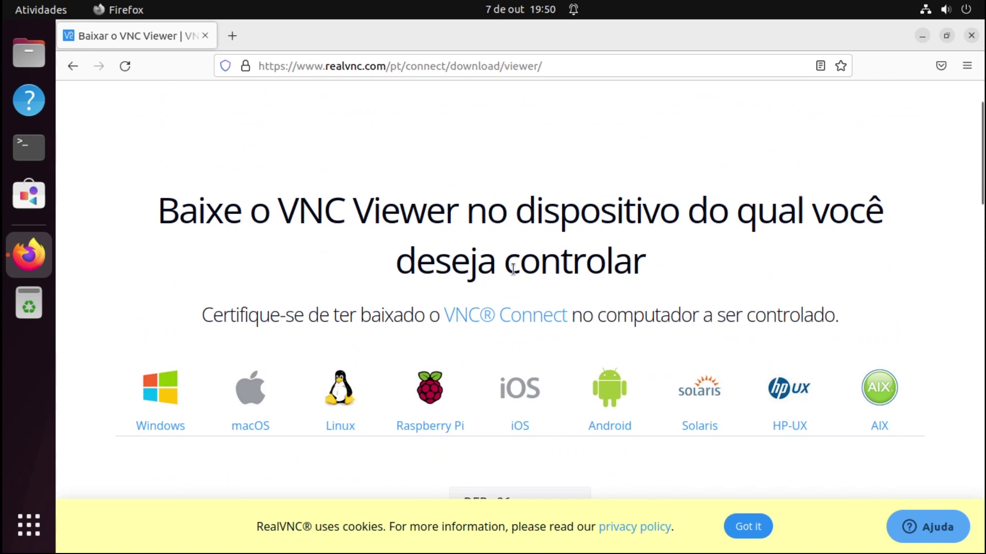
scroll(515, 272, "down", 5)
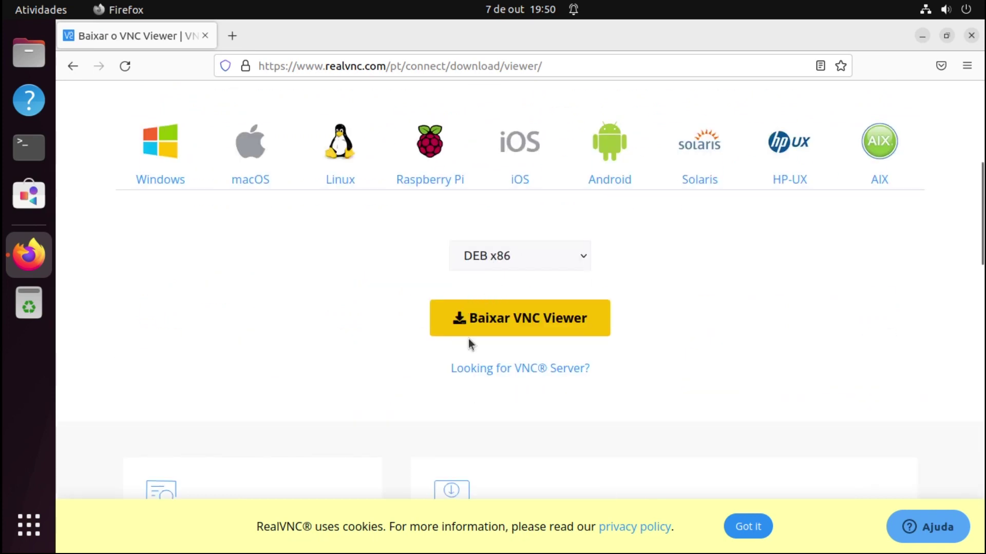
left_click(748, 526)
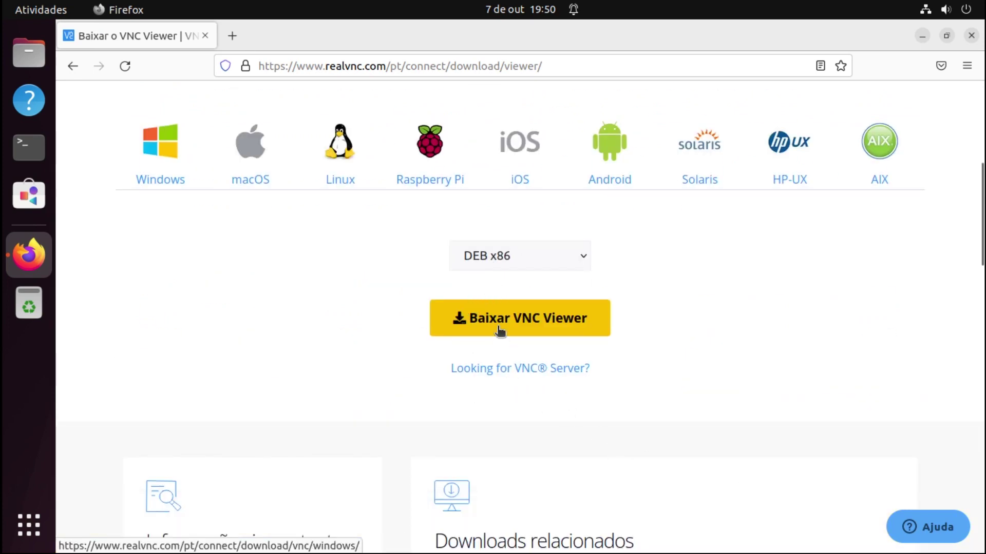
Open the Linux version of the VNC Viewer download page.
left_click(526, 255)
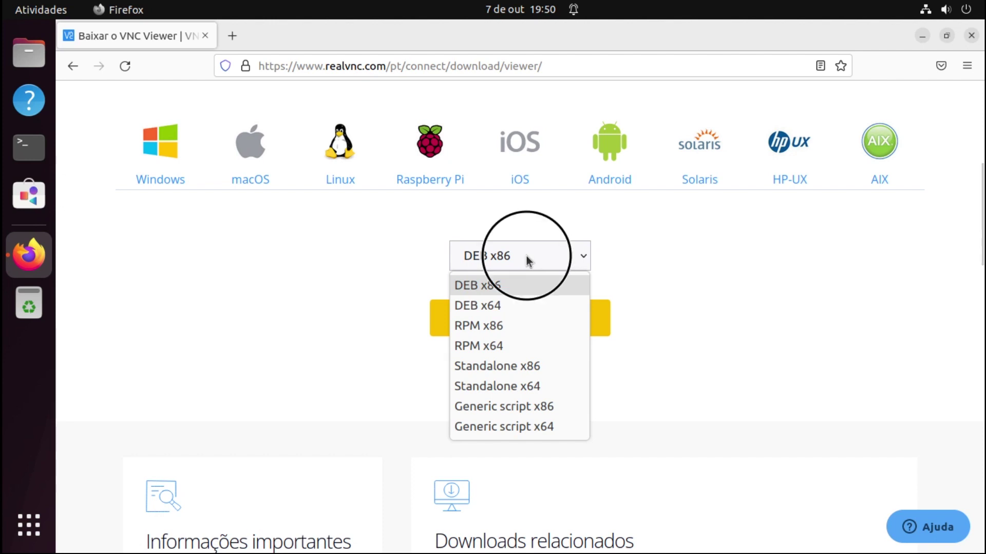
left_click(525, 256)
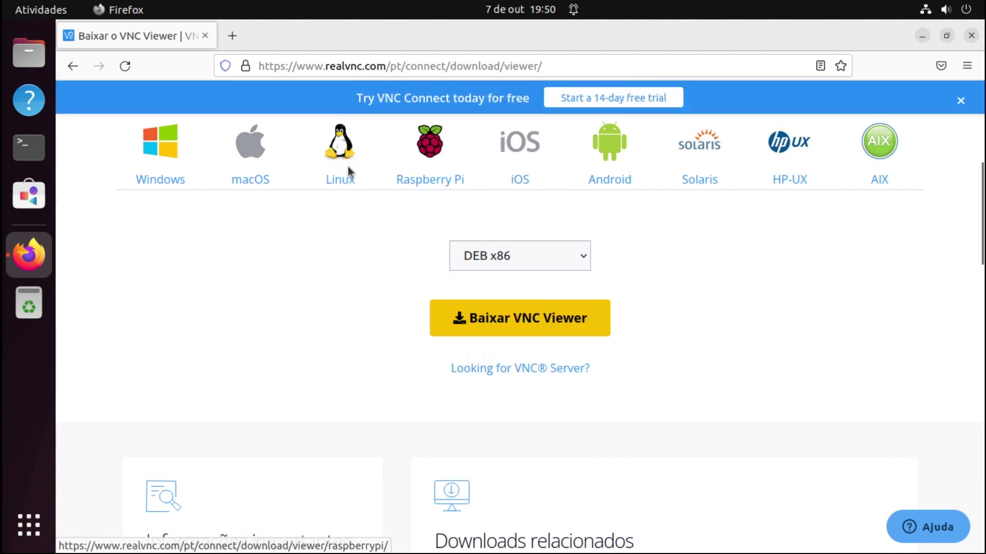
left_click(352, 168)
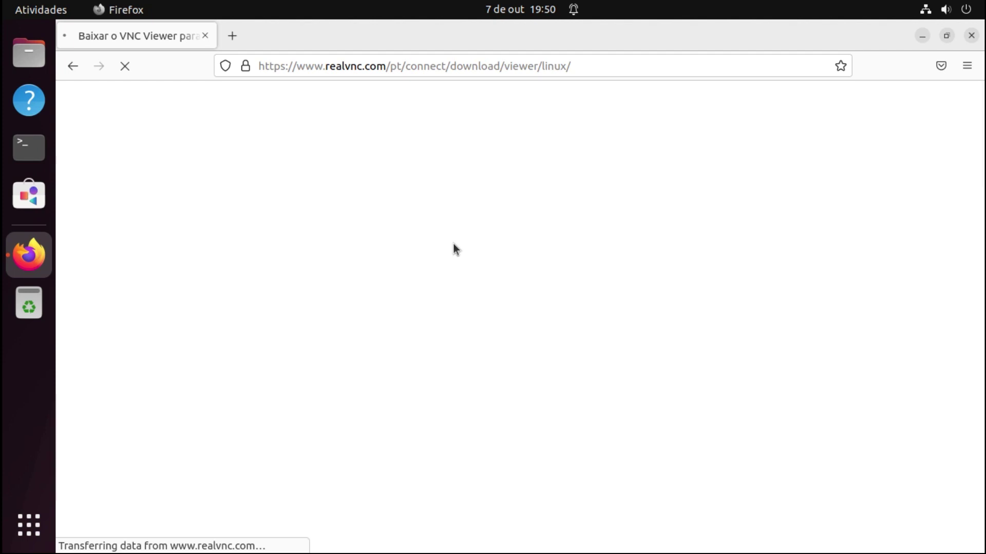
scroll(417, 310, "down", 6)
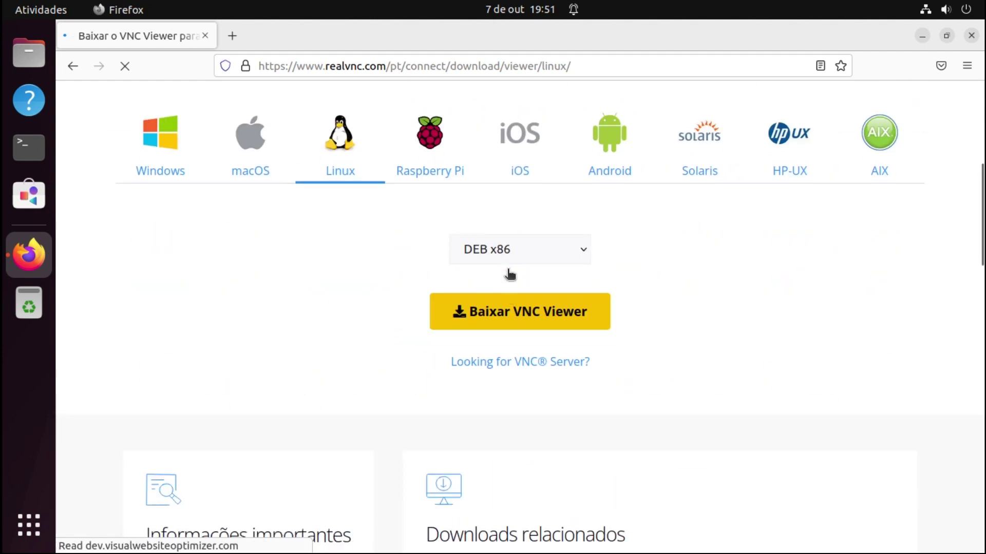
Download the DEB x86 package of VNC Viewer for Linux and open the folder that contains it.
left_click(507, 245)
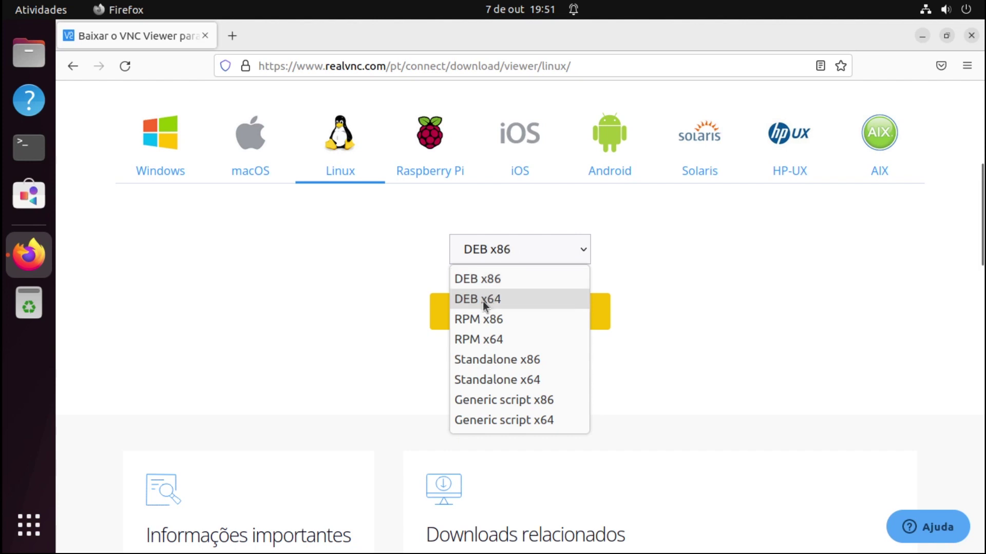
left_click(522, 250)
left_click(641, 250)
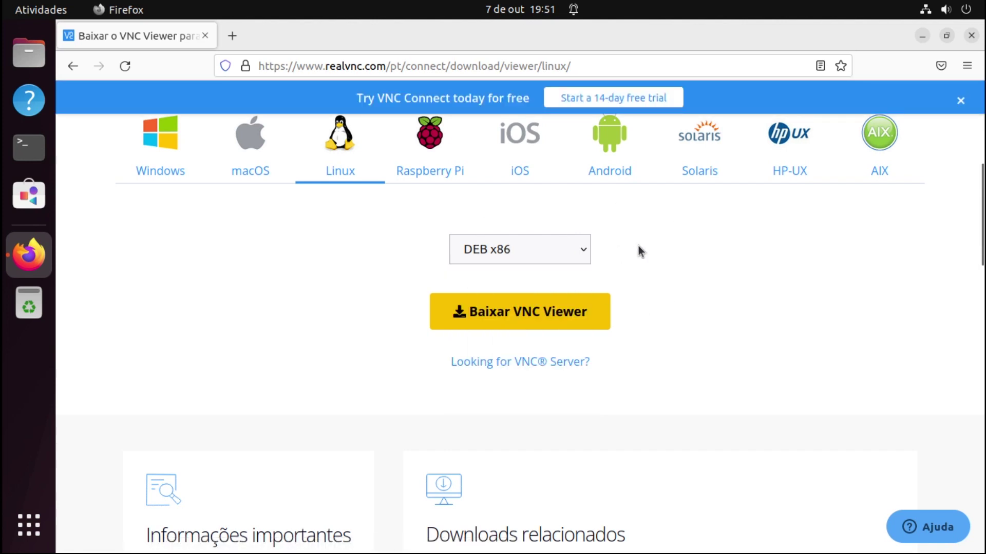
left_click(524, 314)
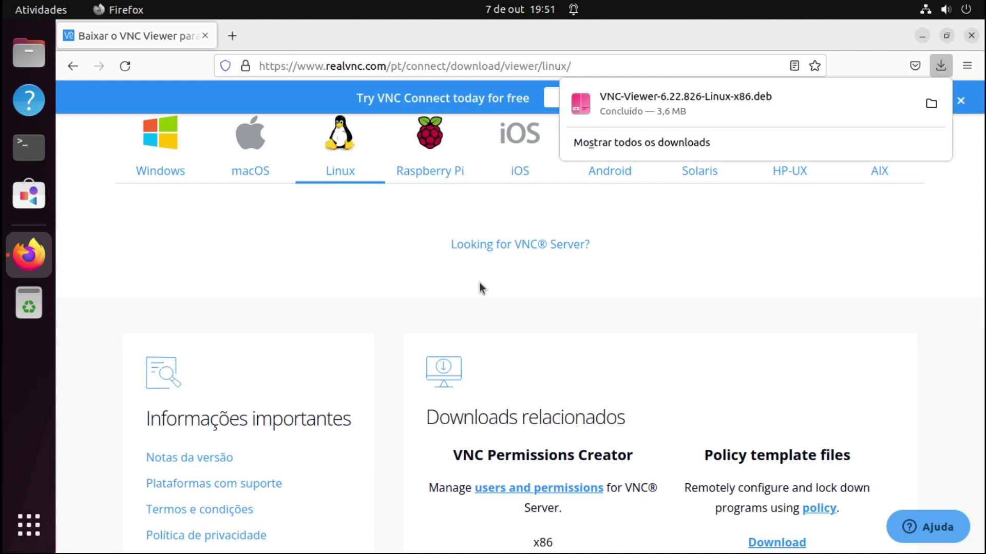
left_click(934, 105)
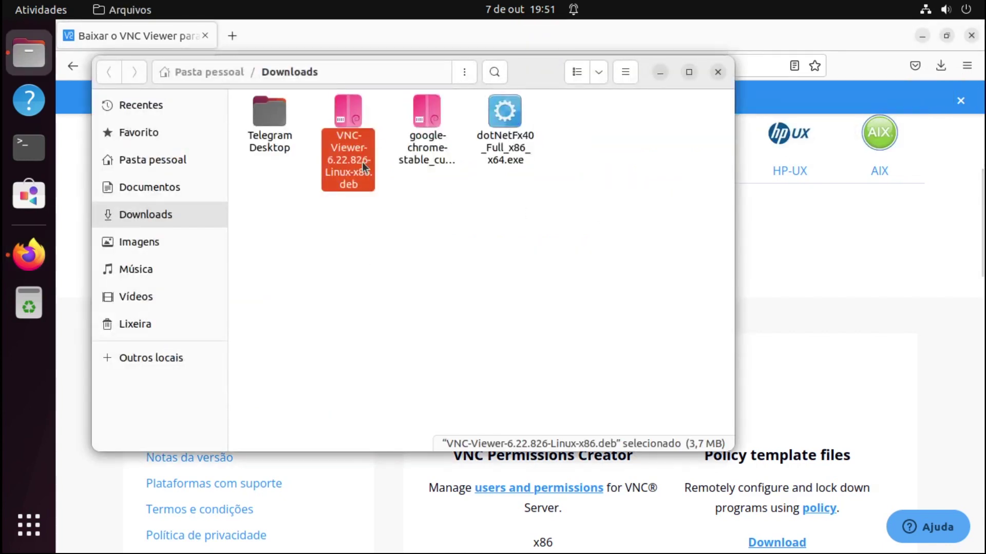
Inspect the contents of VNC-Viewer-6.22.826-Linux-x86.deb in the archive manager, closing it when done.
right_click(350, 116)
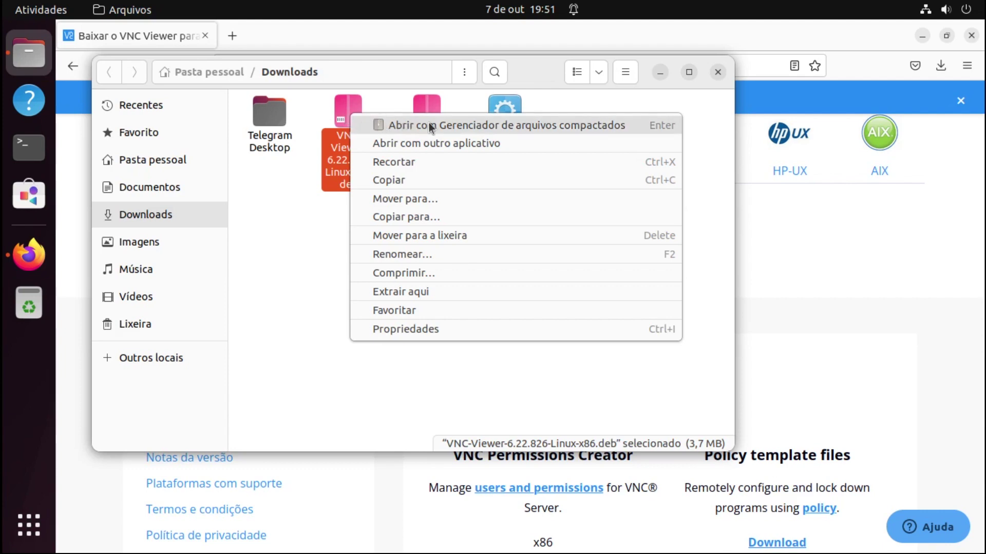
left_click(329, 109)
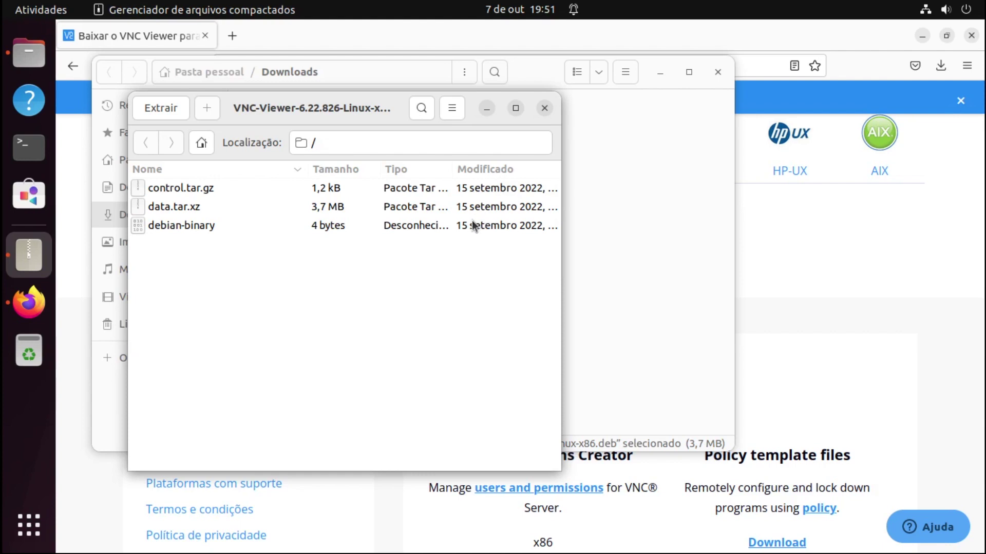
left_click(545, 108)
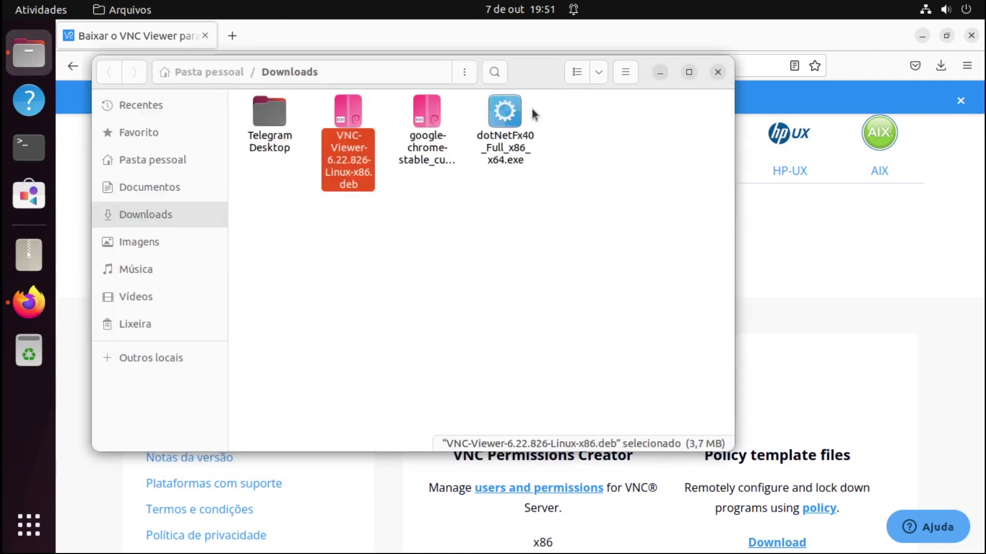
Open VNC-Viewer-6.22.826-Linux-x86.deb with the Instalação de programa application.
right_click(348, 119)
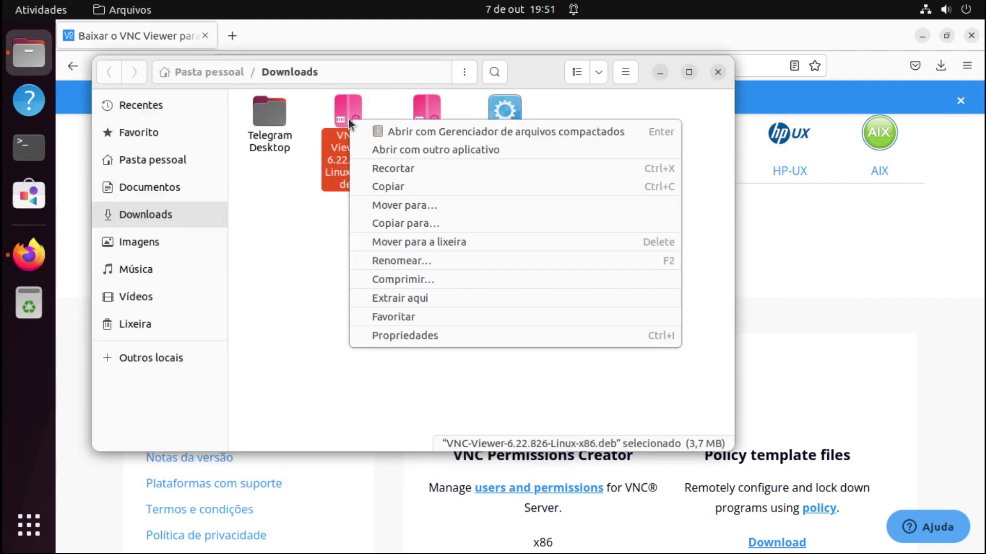
left_click(370, 150)
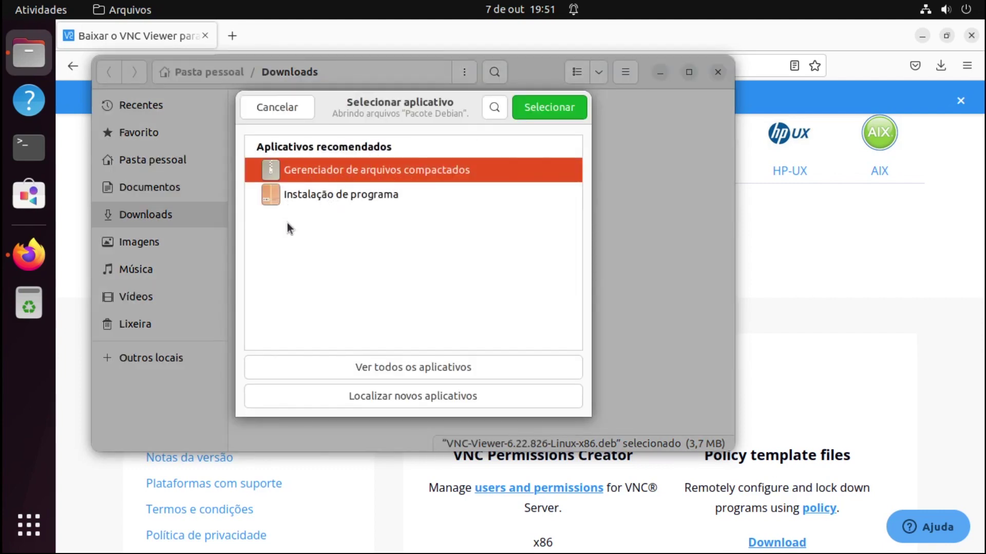
left_click(326, 201)
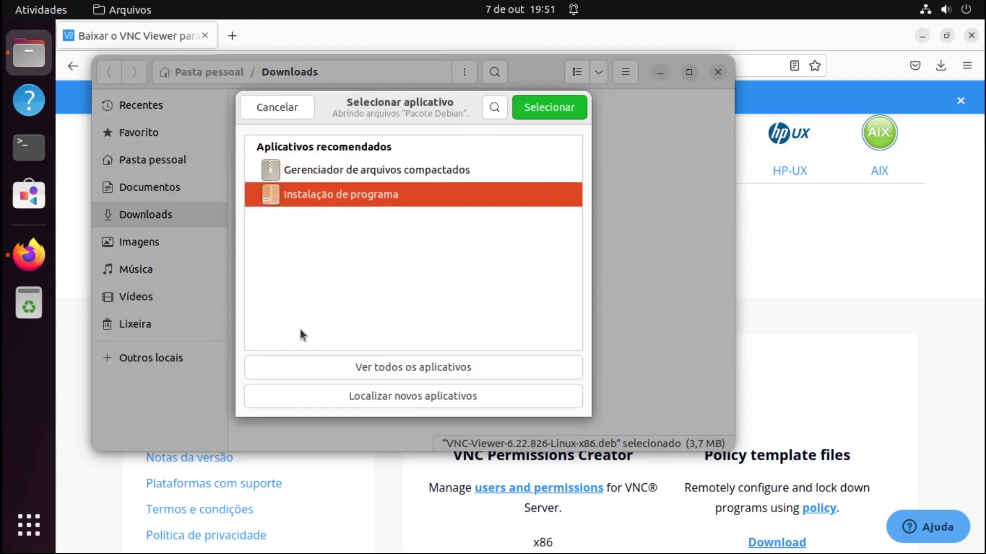
left_click(535, 112)
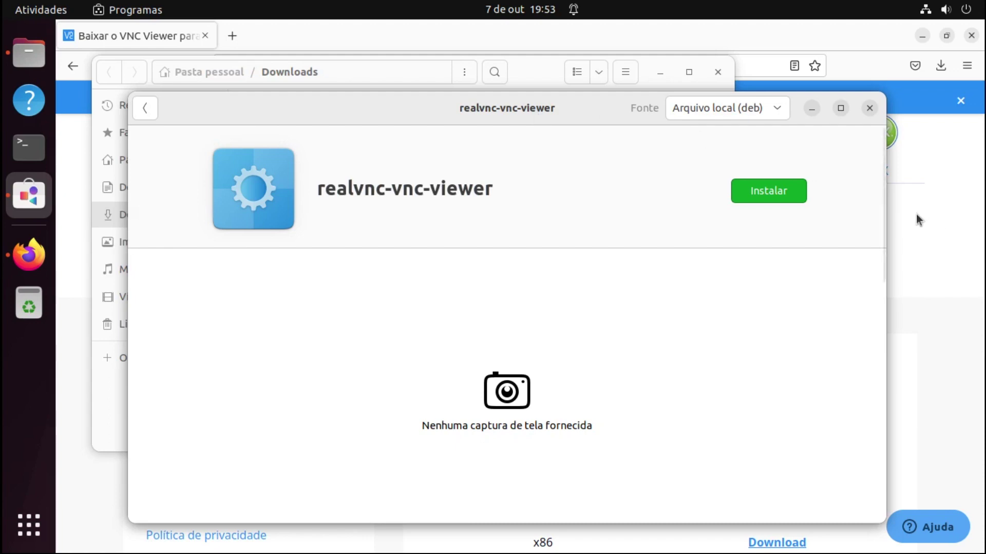
Install the realvnc-vnc-viewer package, entering the account password to authenticate.
left_click(779, 198)
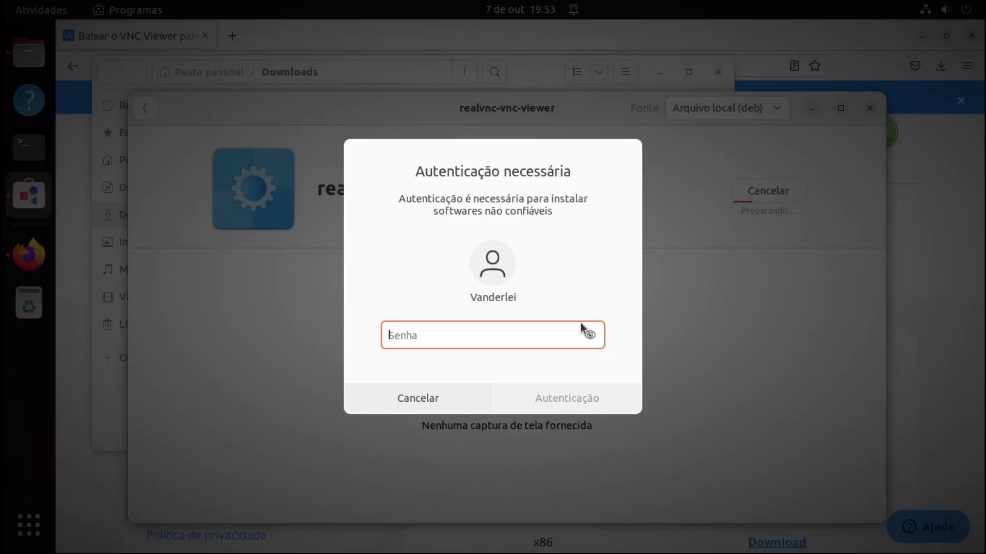
type("•••")
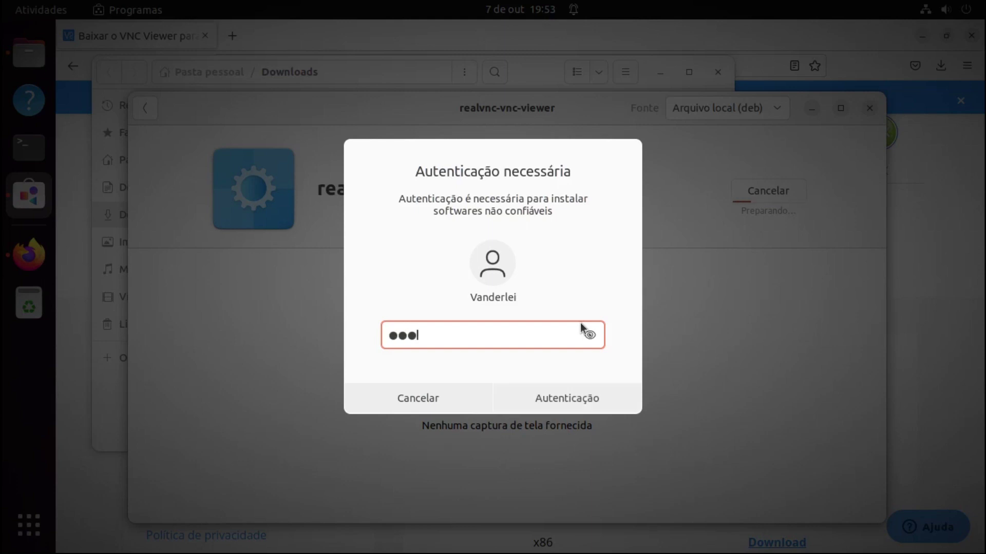
key("BackSpace")
key("BackSpace")
key("BackSpace")
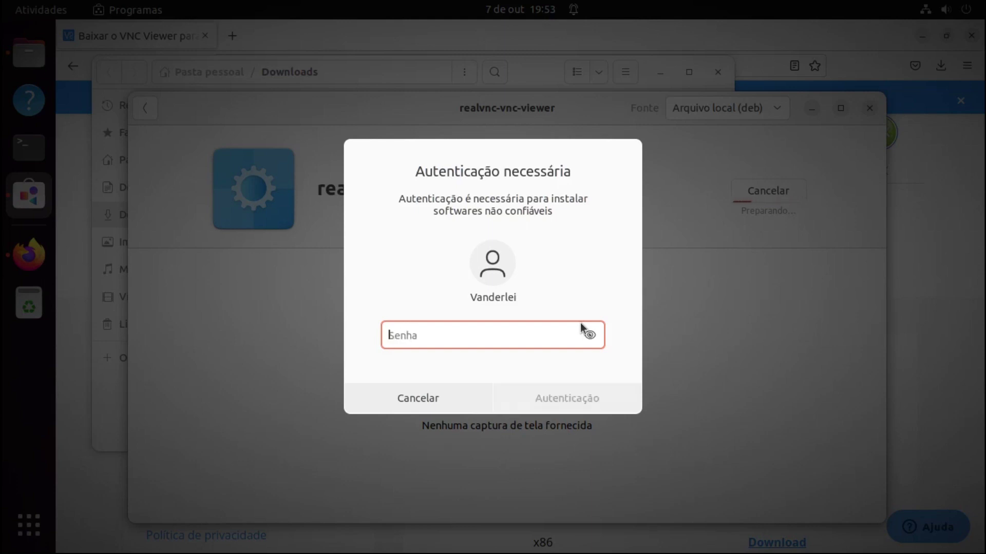
type("•••")
key("Return")
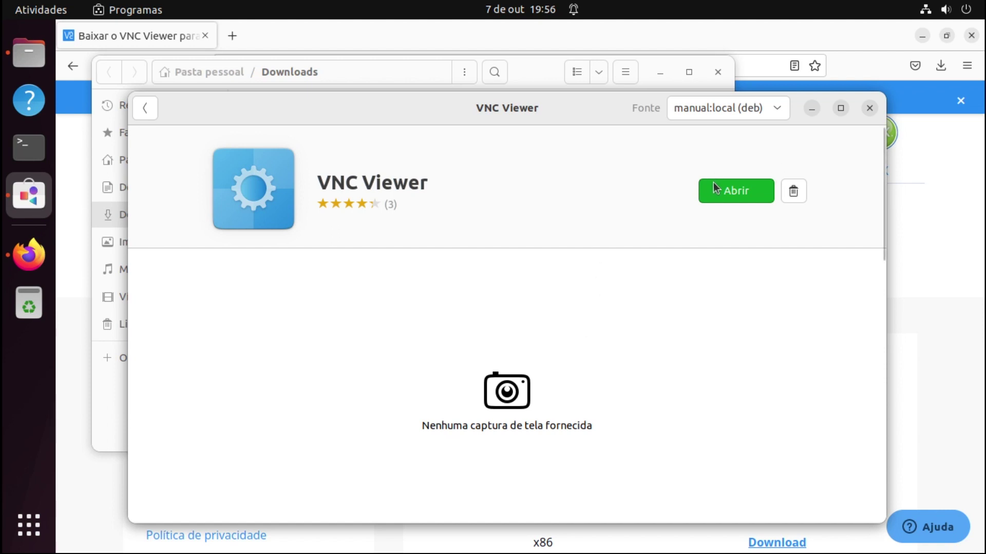
Launch the installed VNC Viewer, close the software installer window and proceed to the VNC Viewer introduction.
left_click(37, 526)
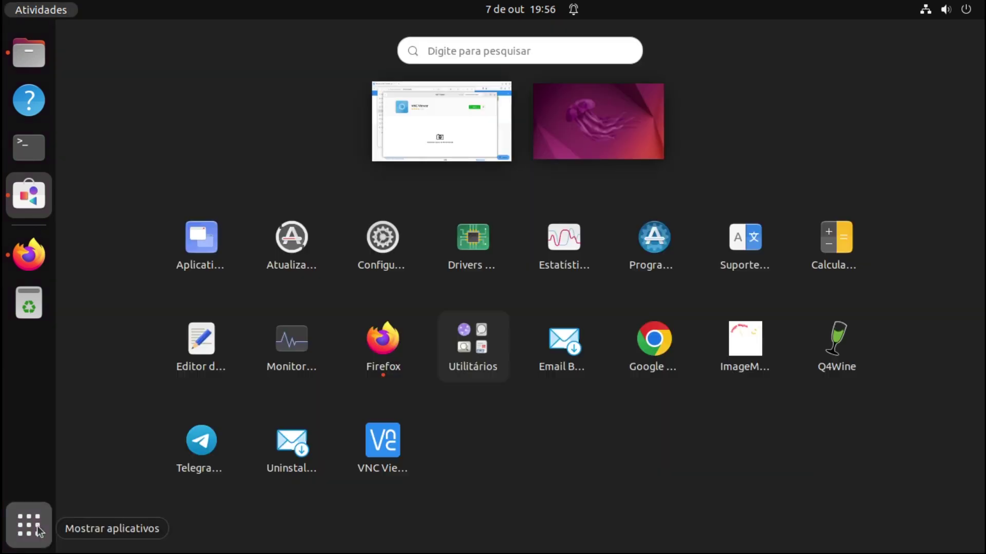
left_click(381, 447)
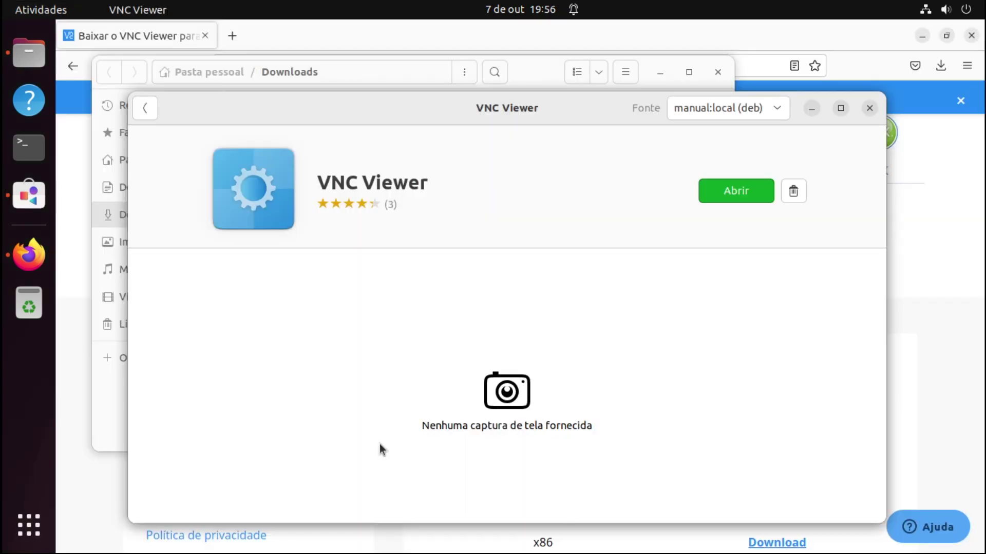
left_click(869, 109)
left_click(284, 459)
left_click(674, 479)
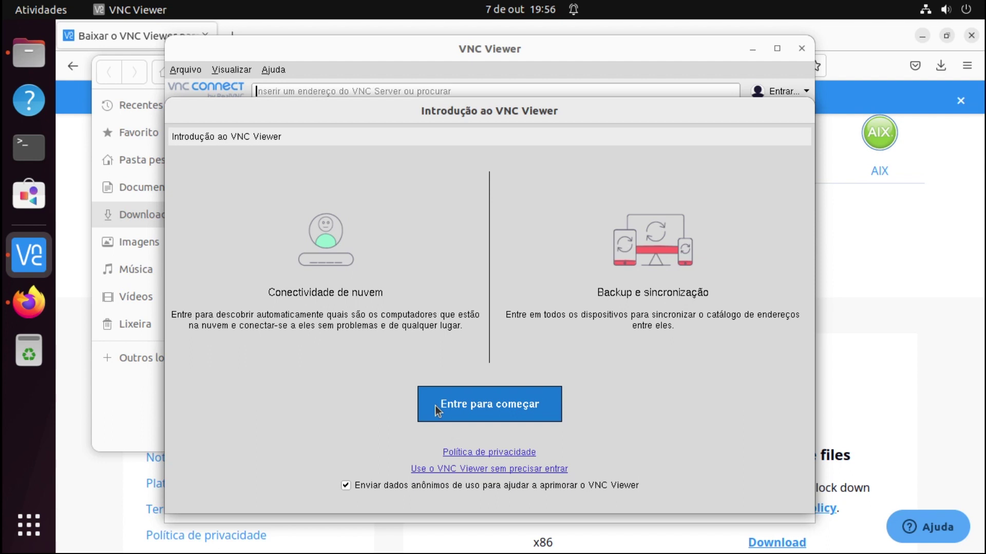
Opt out of sending anonymous usage data and enter VNC Viewer's main window, cancelling the RealVNC account sign-in.
left_click(345, 486)
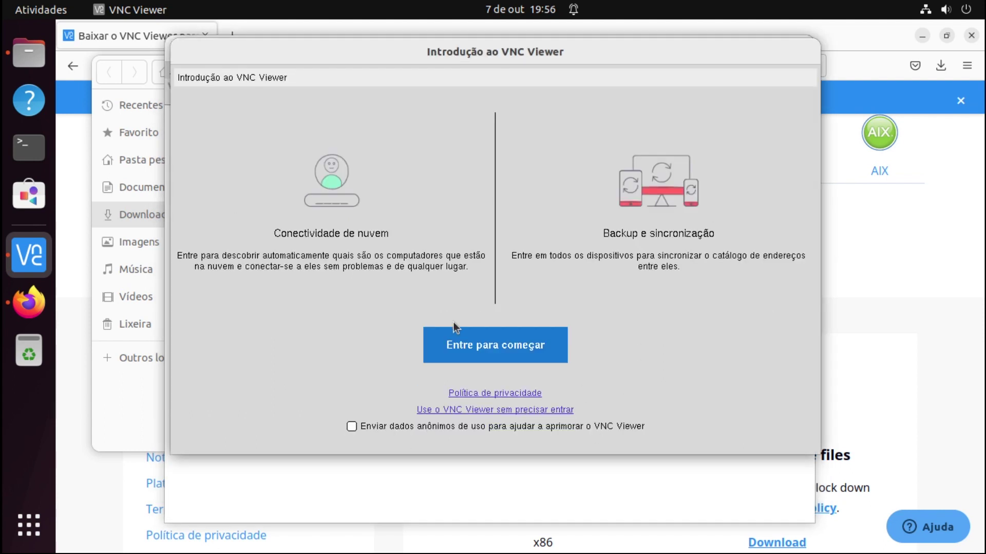
left_click(472, 347)
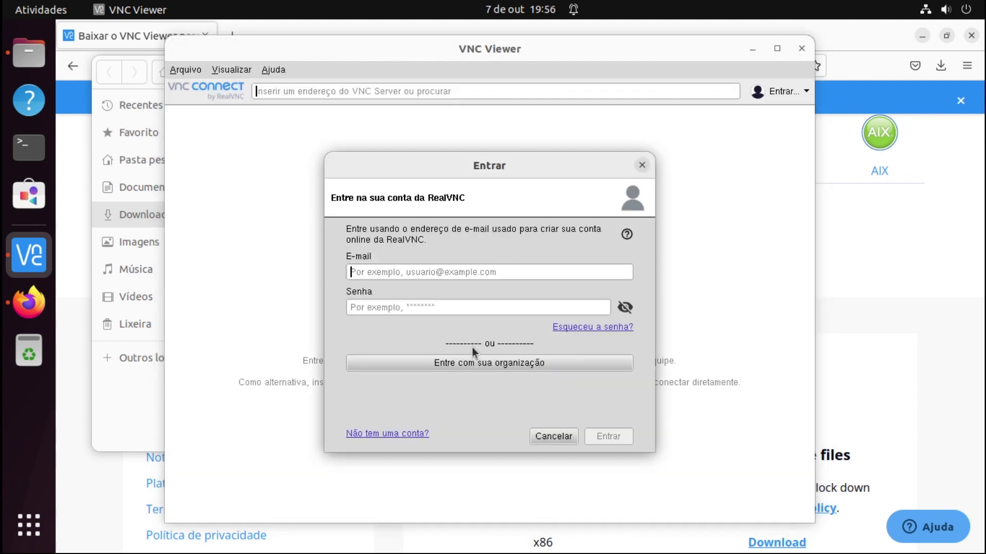
left_click(543, 437)
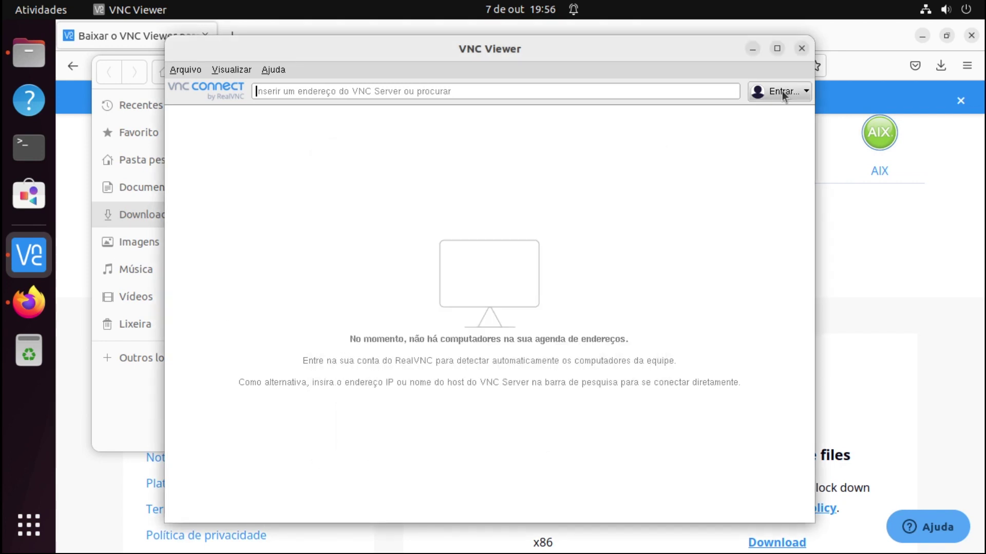
left_click(605, 91)
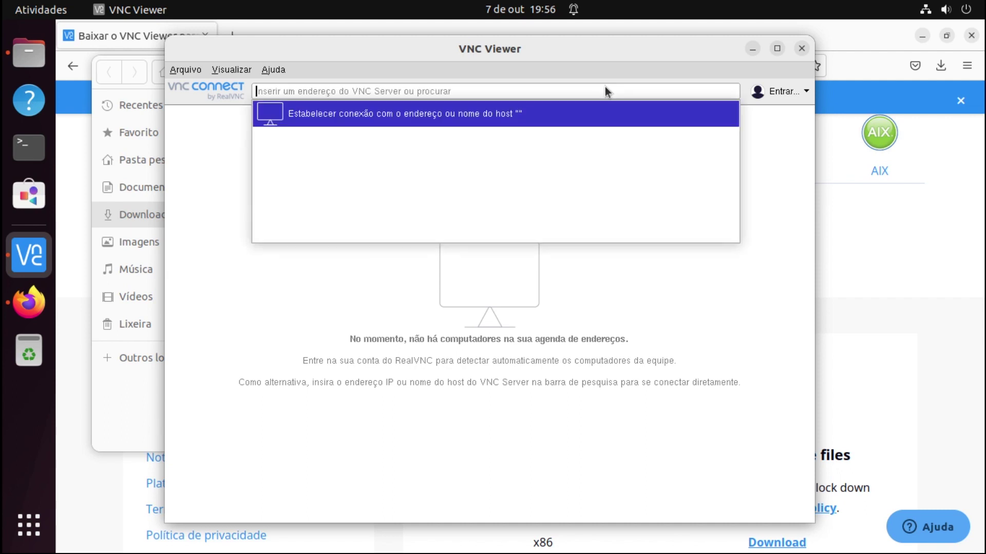
type("1")
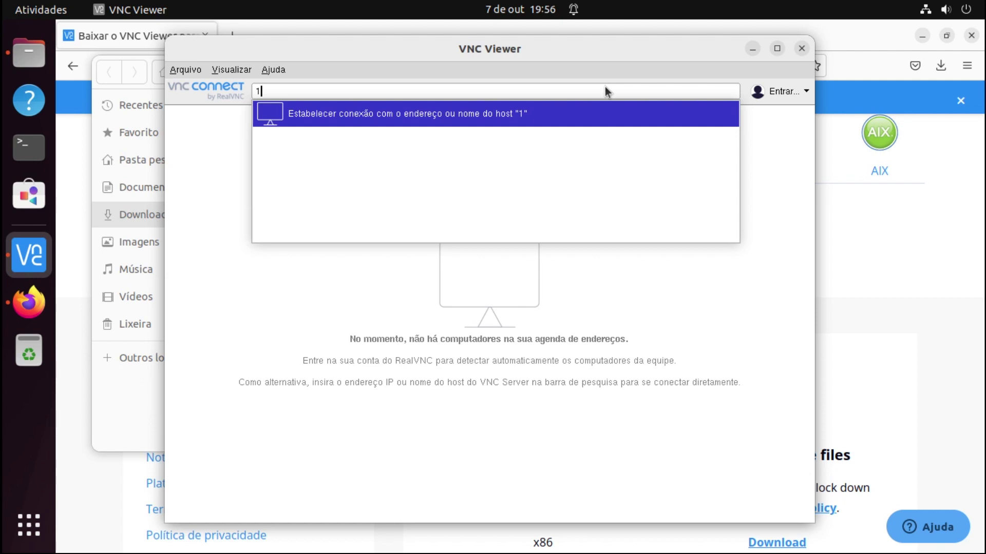
key("BackSpace")
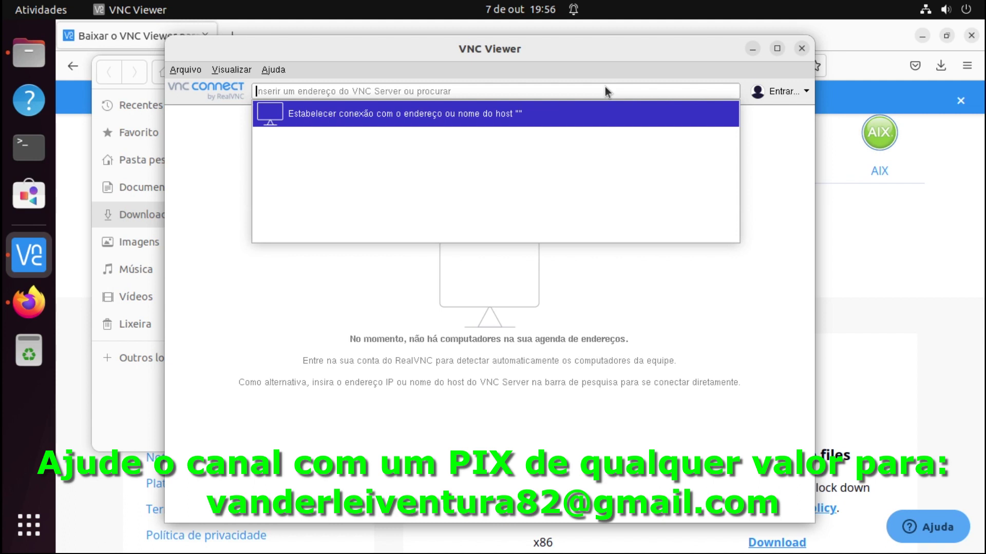
left_click(544, 322)
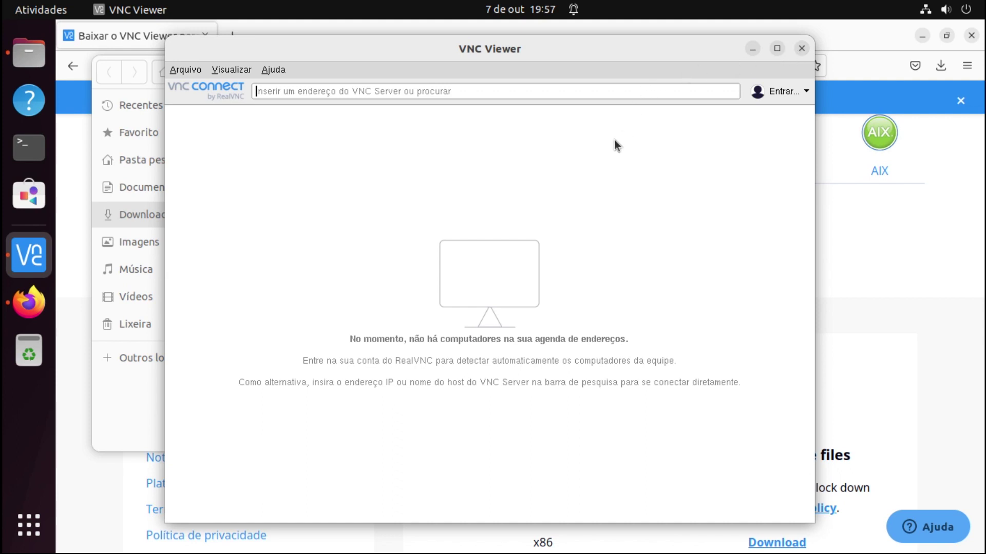
type("10")
key("BackSpace")
key("BackSpace")
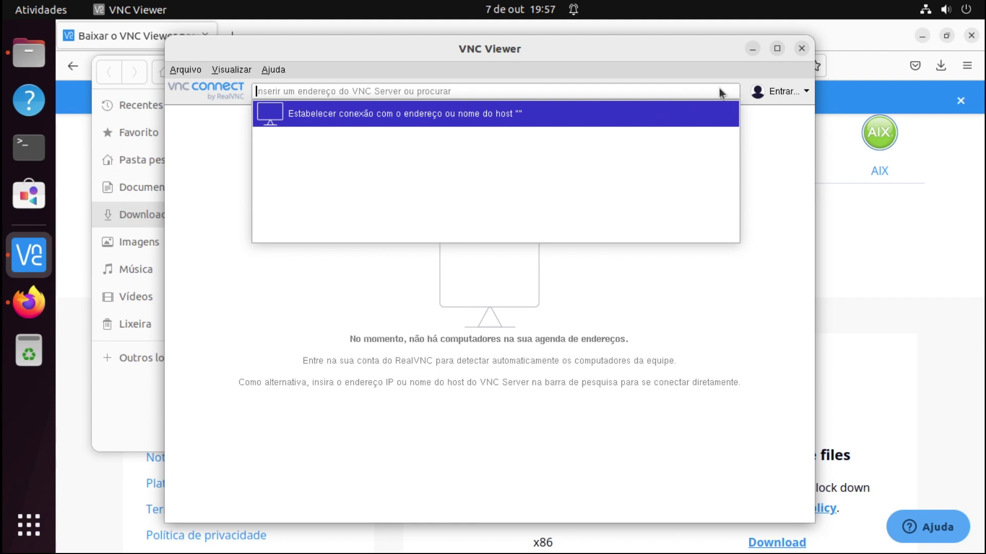
Close VNC Viewer and the file manager window showing the Downloads folder.
left_click(803, 49)
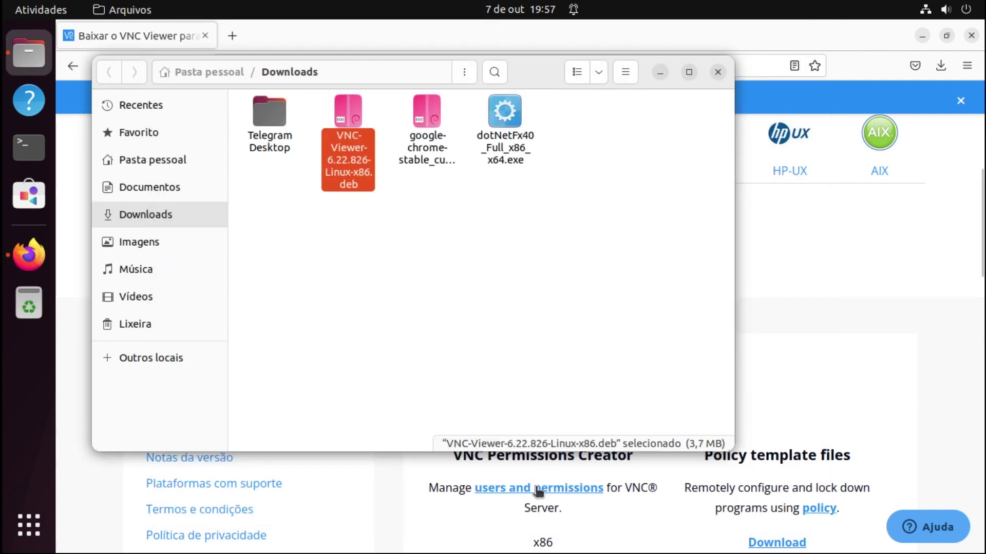
left_click(718, 72)
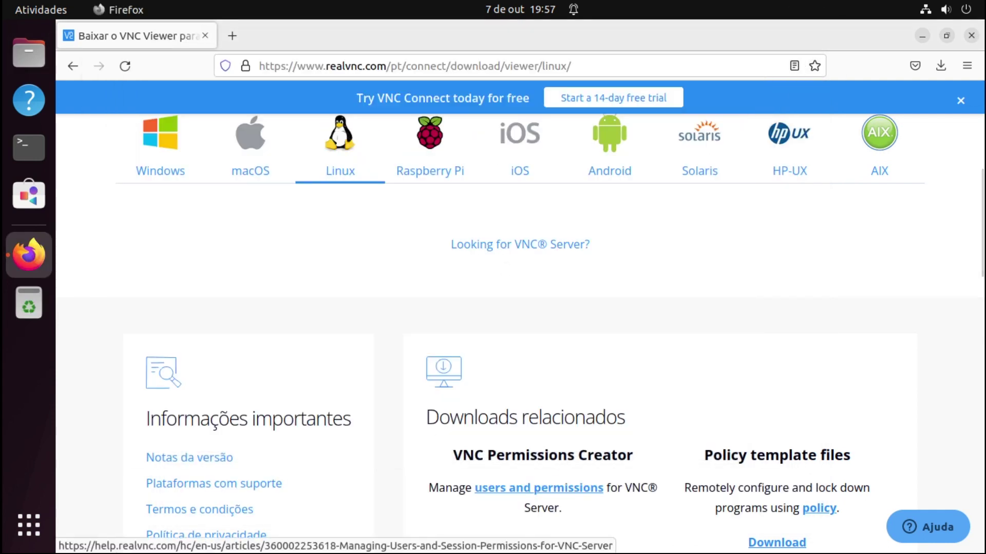
left_click(20, 539)
left_click(18, 539)
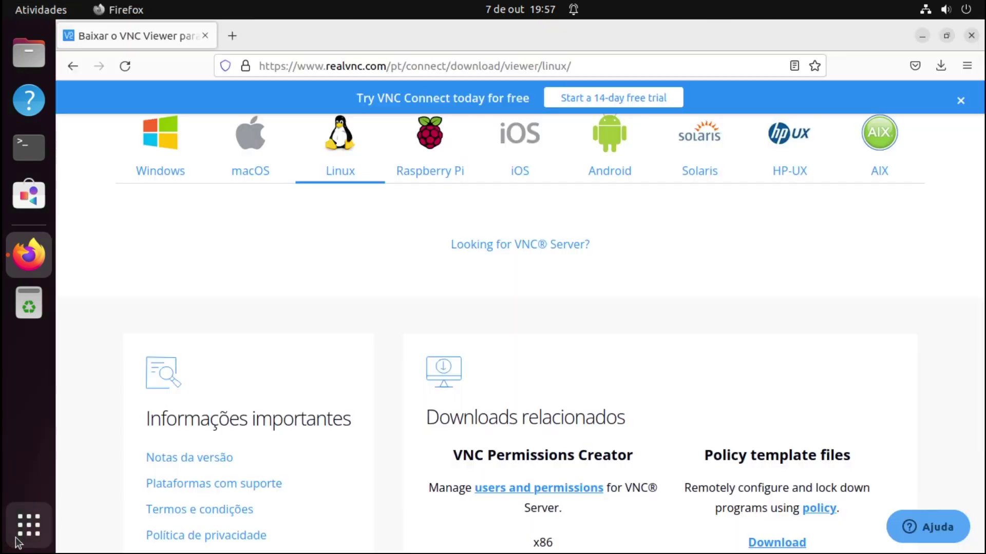
View the VNC Connect product page on the RealVNC website and close the browser.
scroll(637, 384, "up", 6)
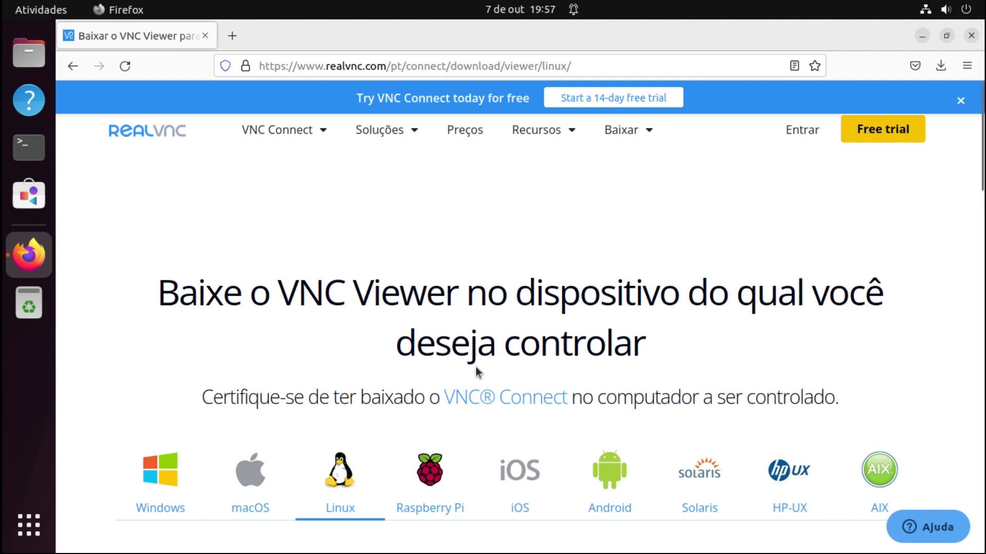
left_click(319, 134)
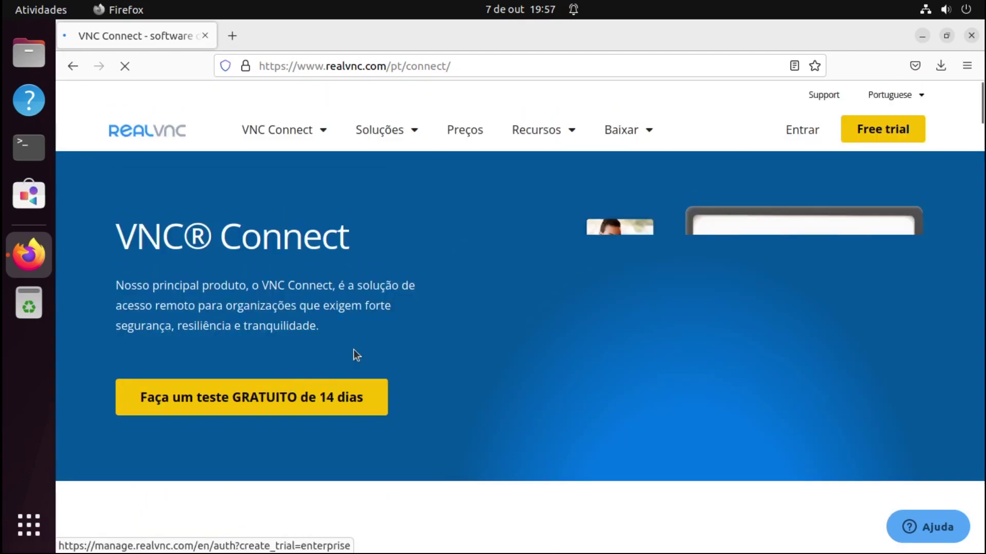
left_click(971, 36)
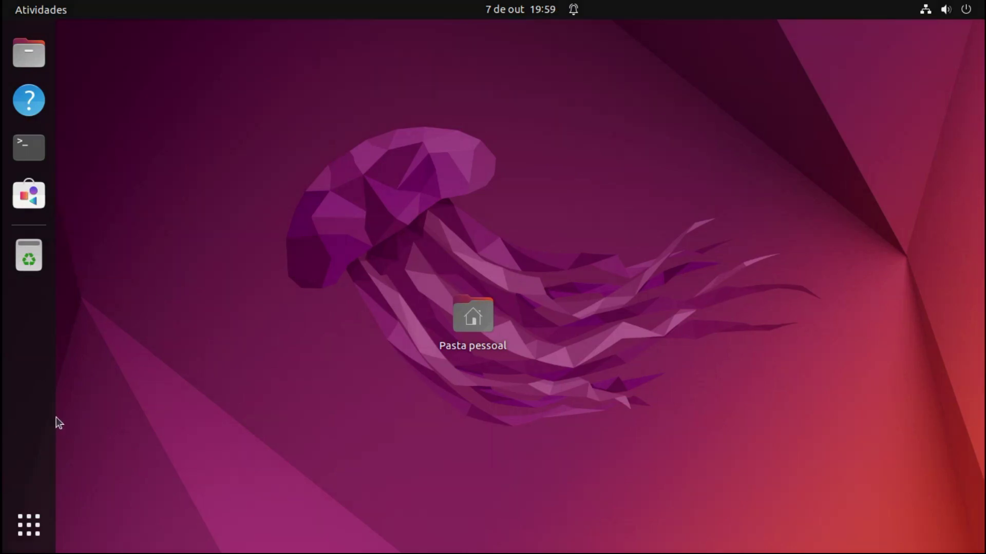
Open the Compartilhamento section of the system settings and turn sharing on.
left_click(42, 522)
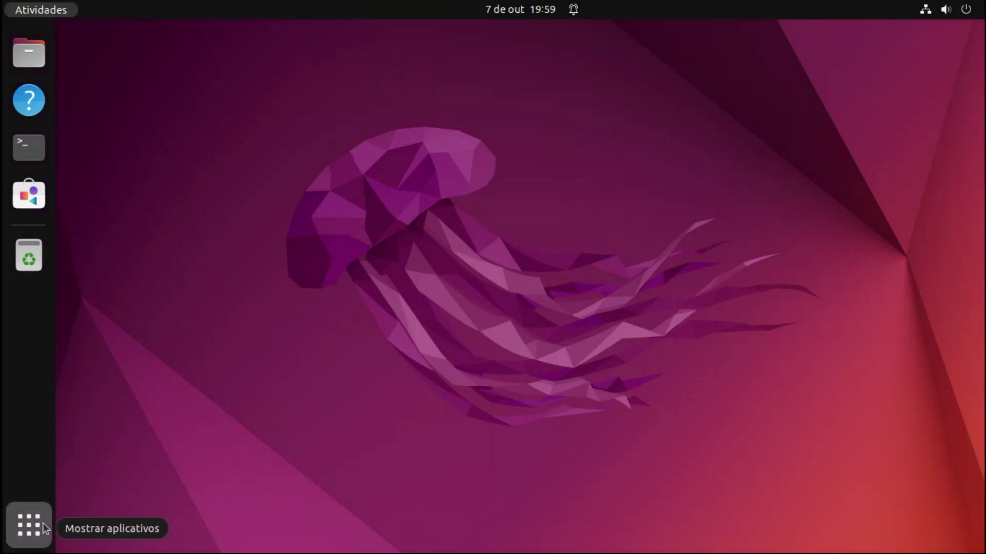
left_click(42, 522)
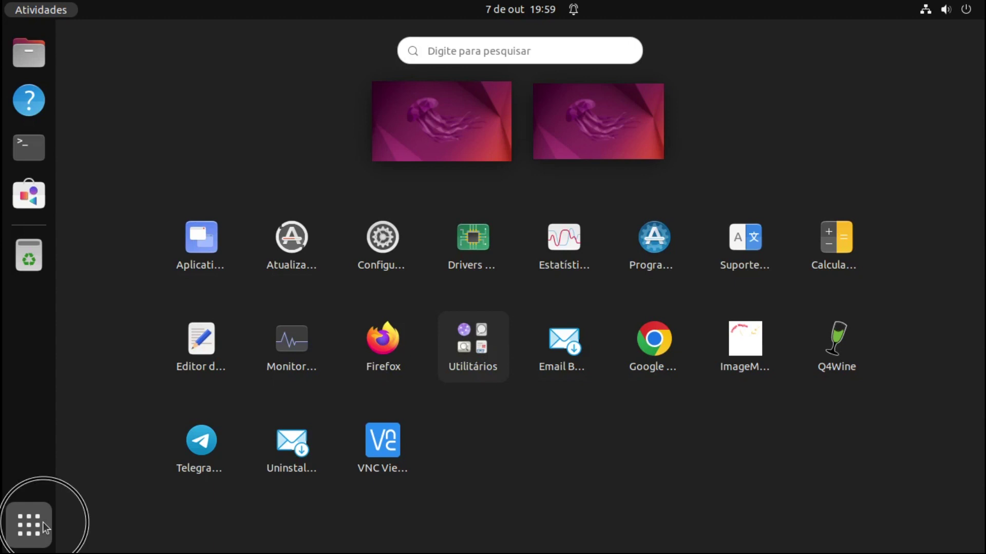
left_click(964, 7)
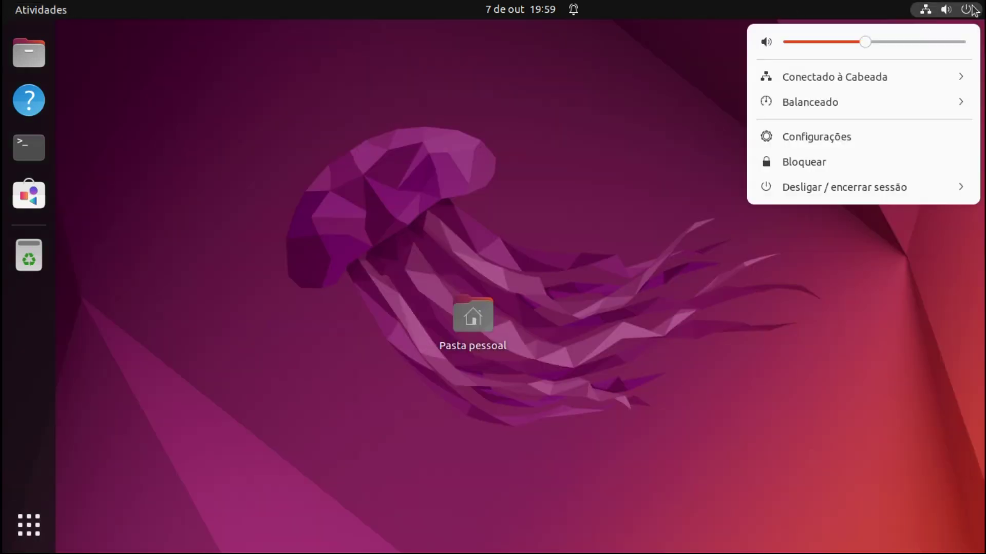
left_click(804, 140)
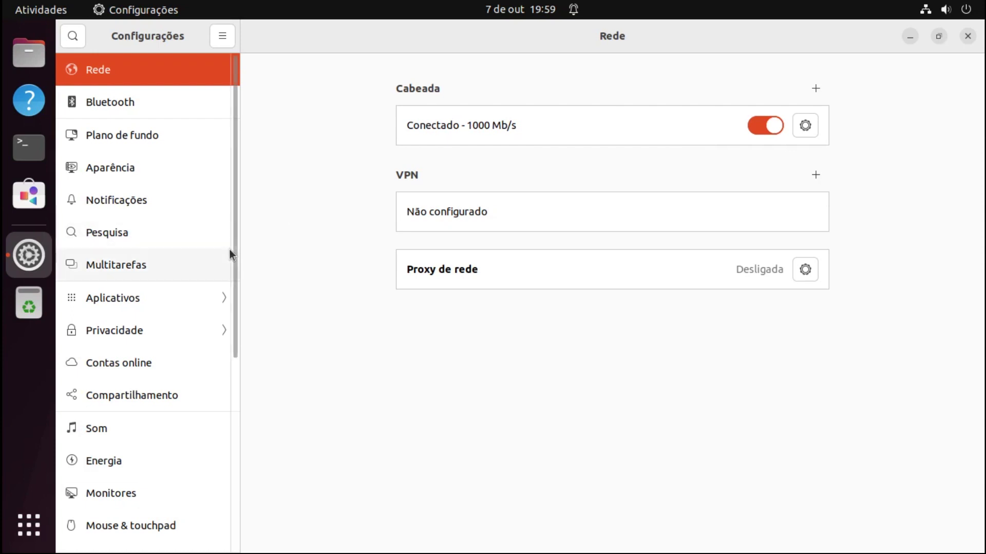
left_click(96, 402)
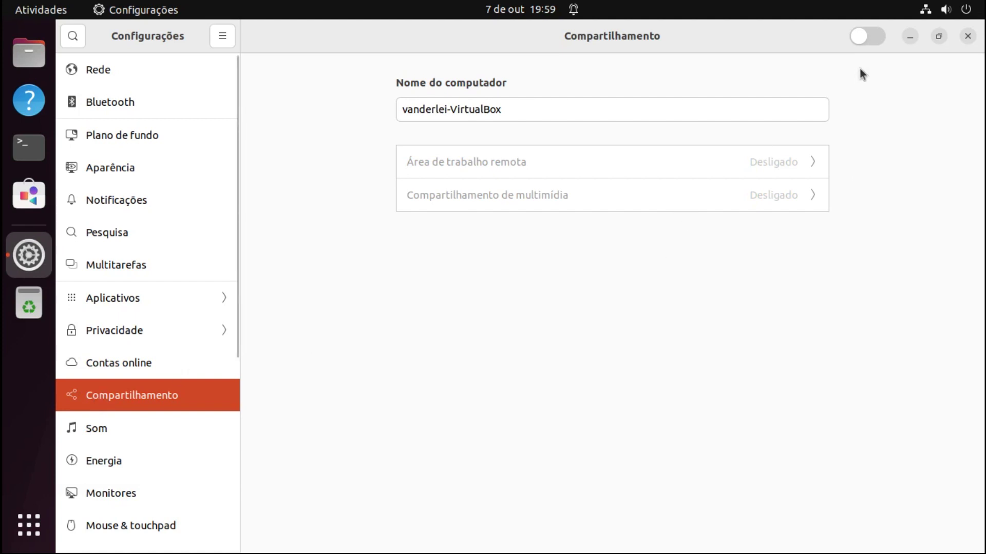
left_click(866, 40)
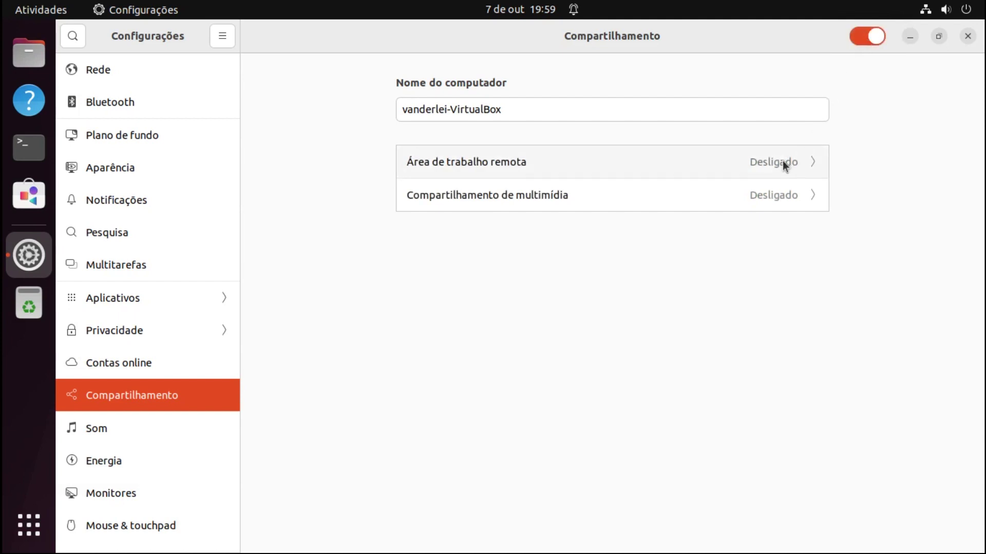
Open the Área de trabalho remota settings, turn remote desktop on and enable the legacy VNC protocol.
left_click(671, 166)
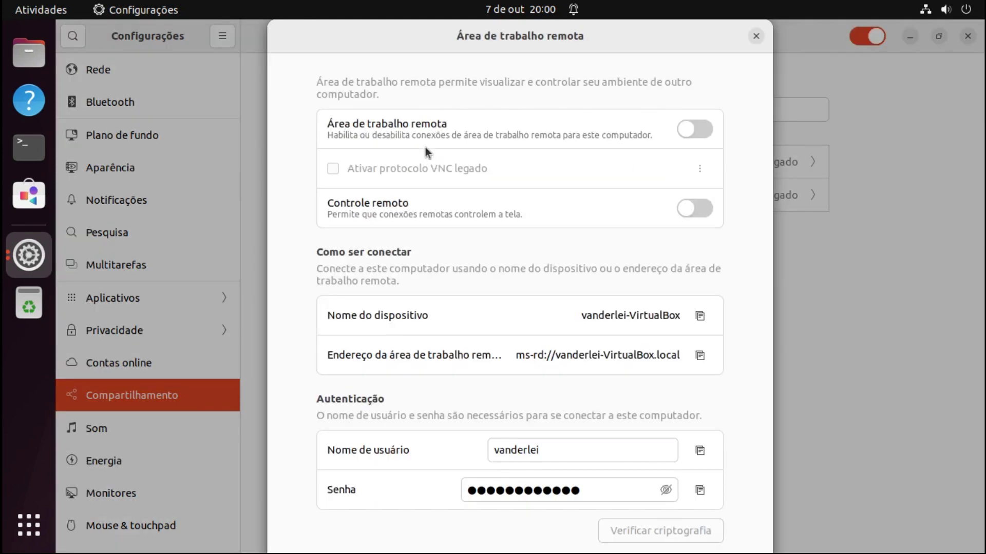
left_click(690, 134)
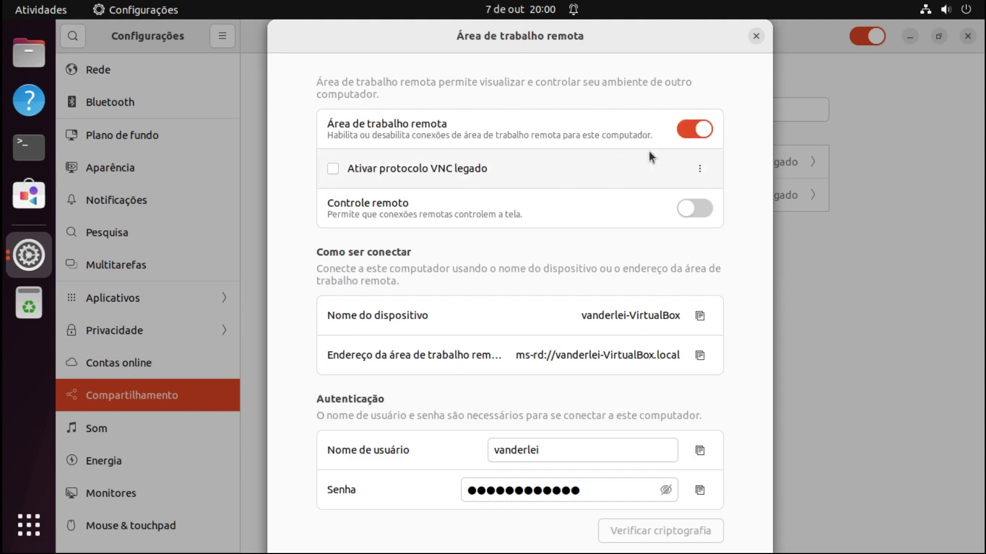
left_click(333, 168)
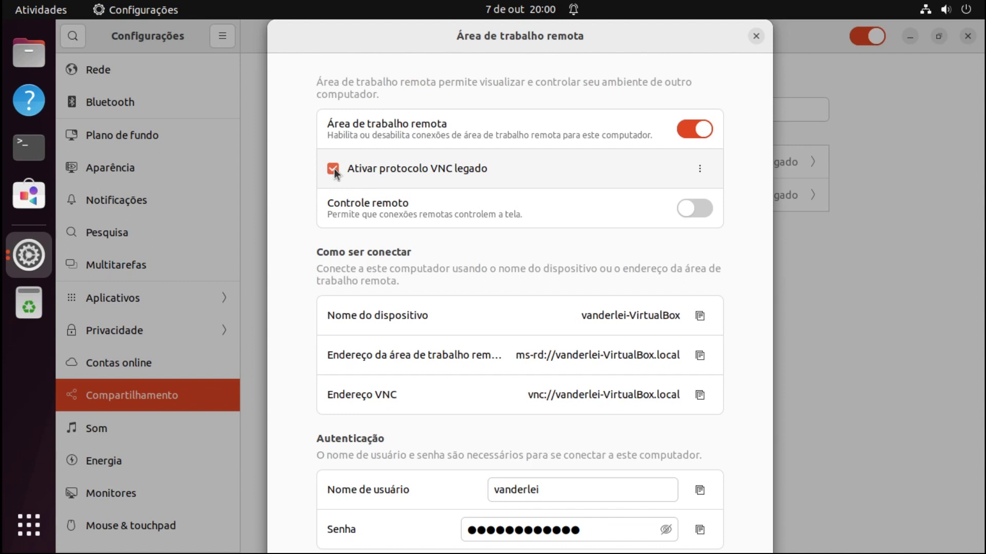
Set legacy VNC access to "Exigir uma senha" and turn on Controle remoto.
left_click(700, 168)
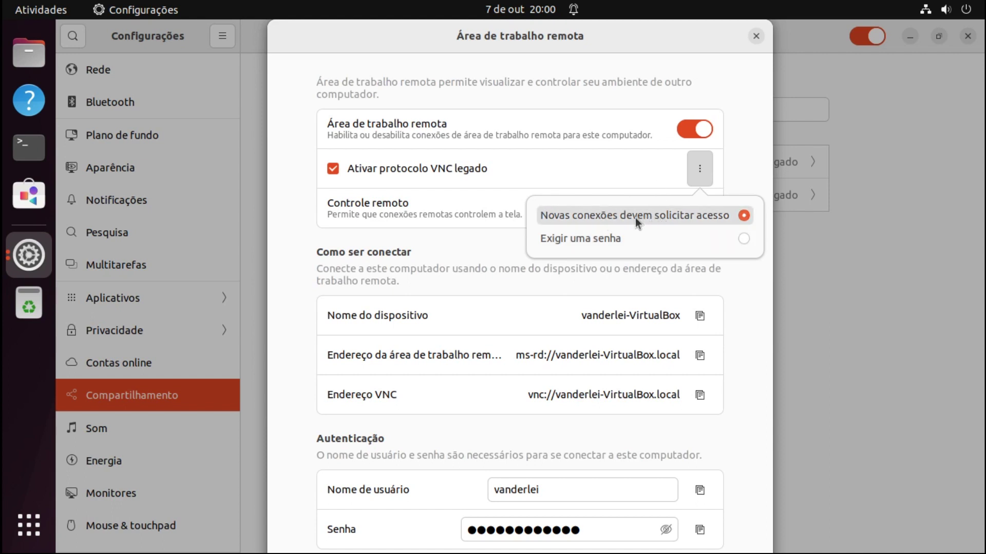
left_click(744, 238)
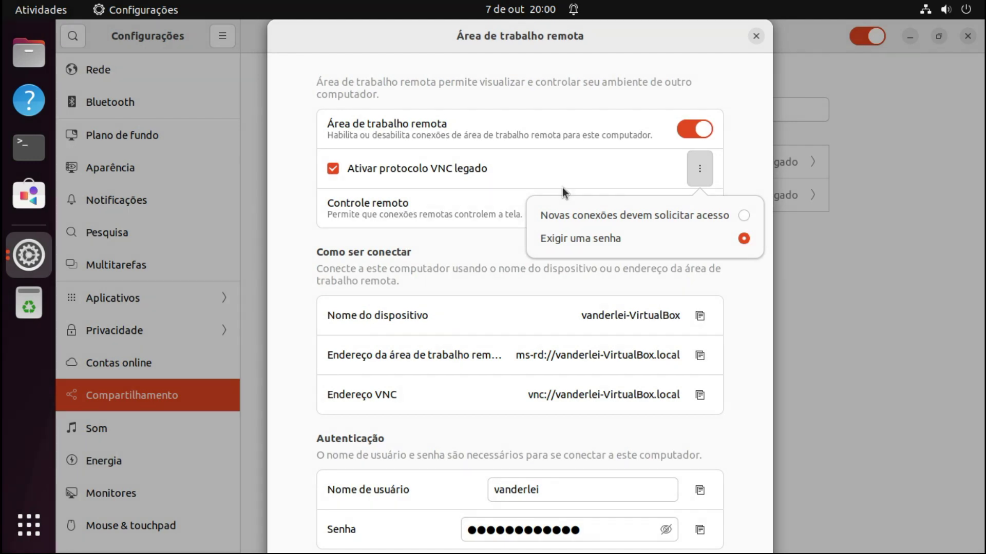
left_click(573, 175)
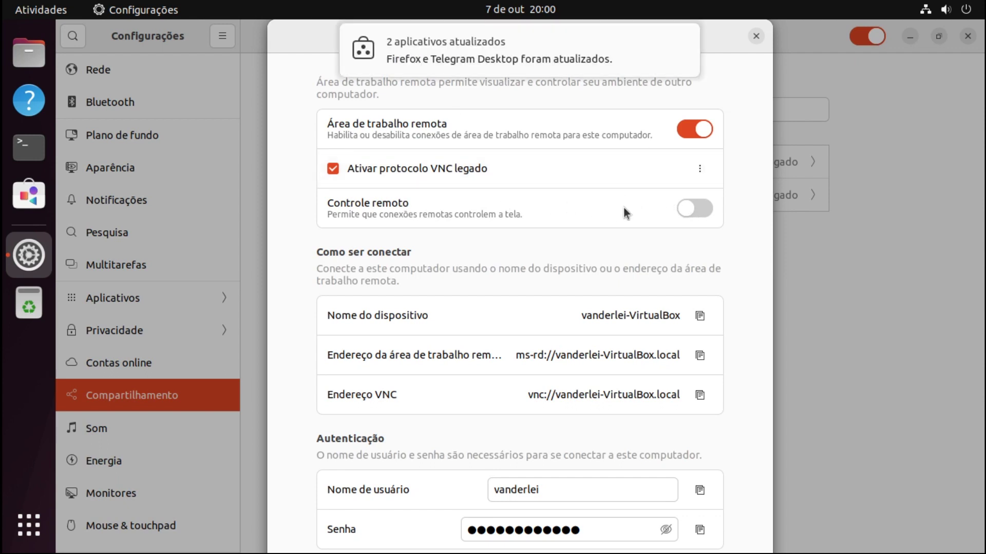
left_click(692, 214)
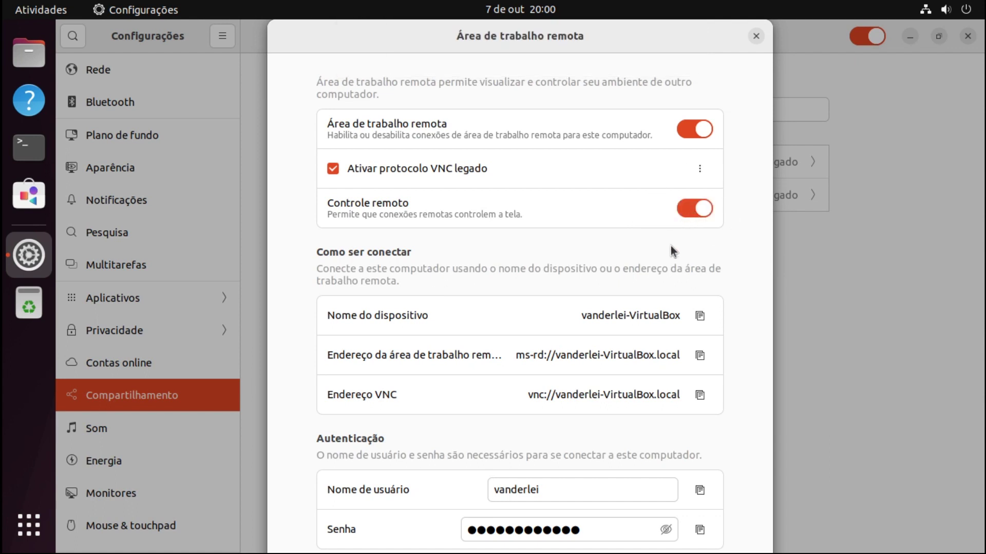
Copy the VNC address and replace the remote desktop authentication password in the Senha field.
left_click(697, 395)
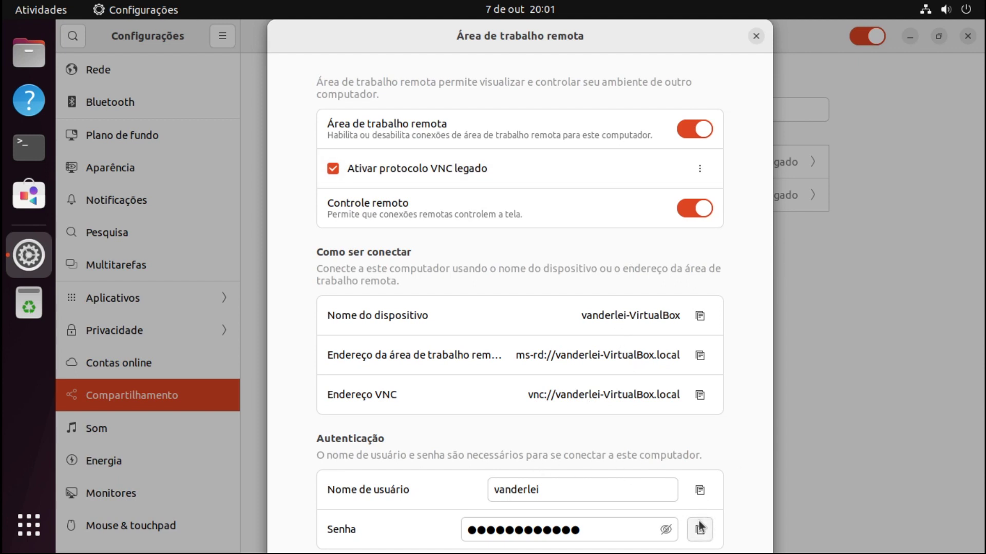
left_click(616, 524)
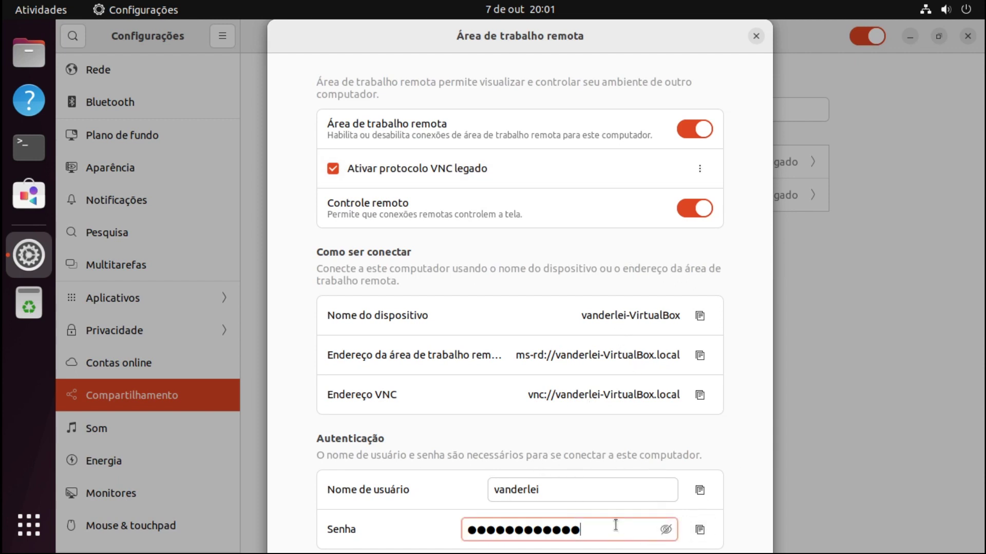
key("ctrl+a")
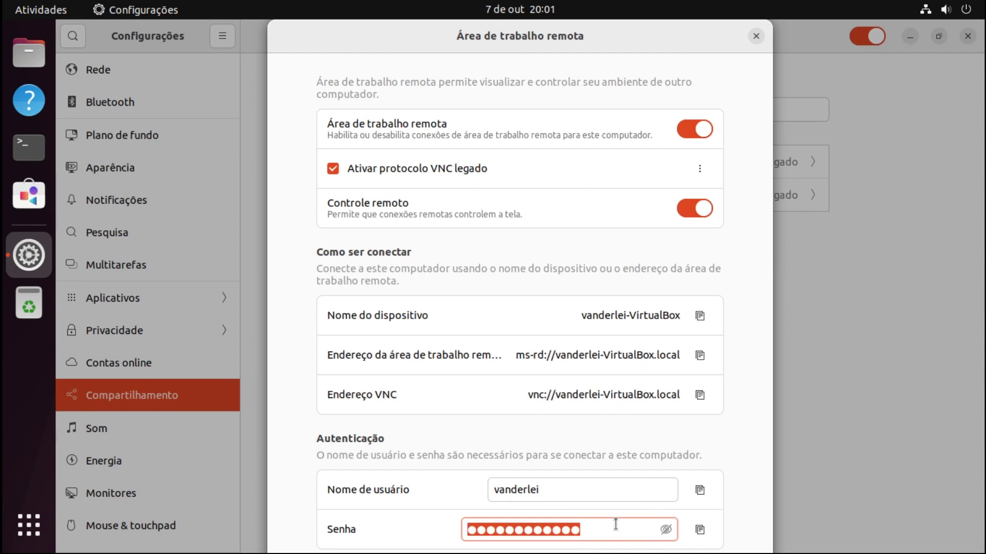
type("******")
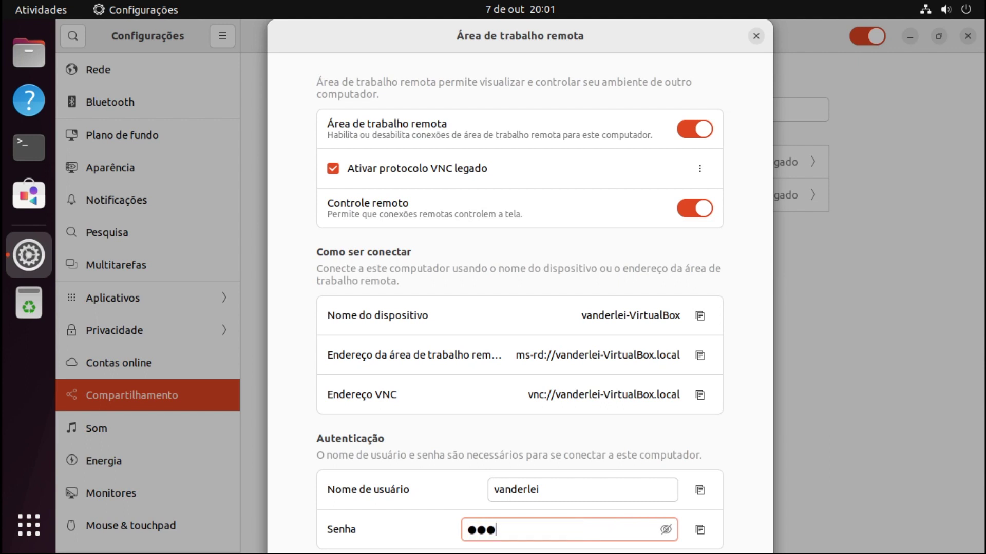
type("**")
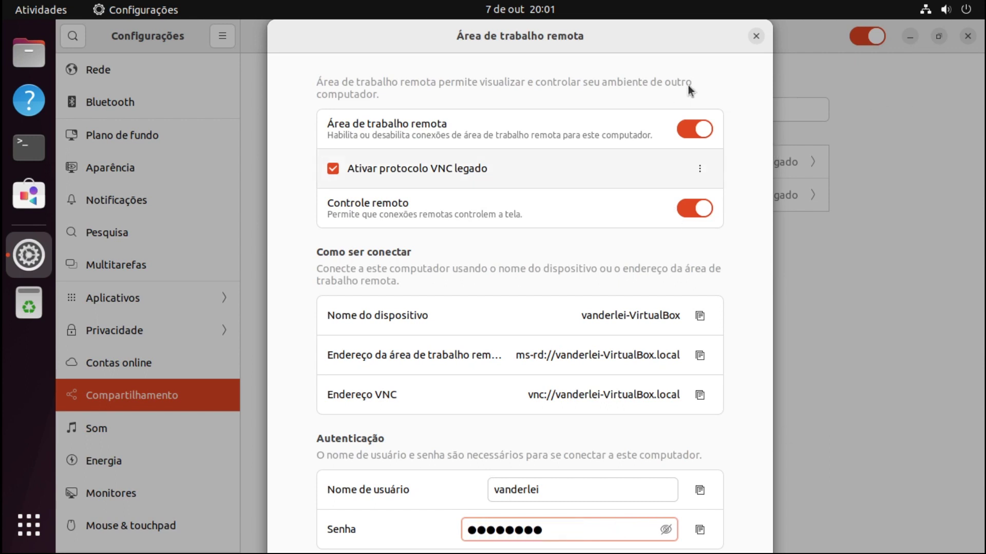
Close the Área de trabalho remota dialog and the system settings window.
left_click_drag(578, 20, 560, 42)
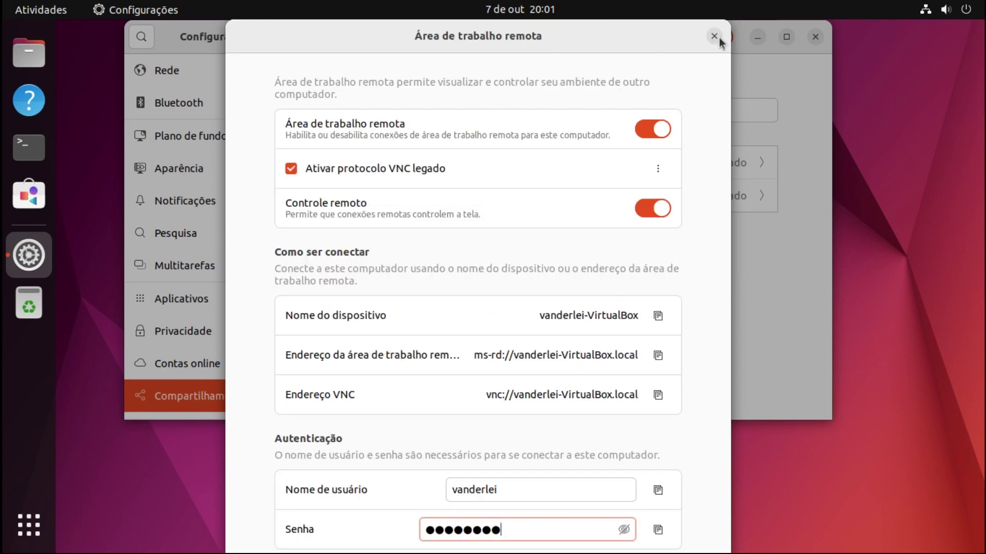
left_click(713, 37)
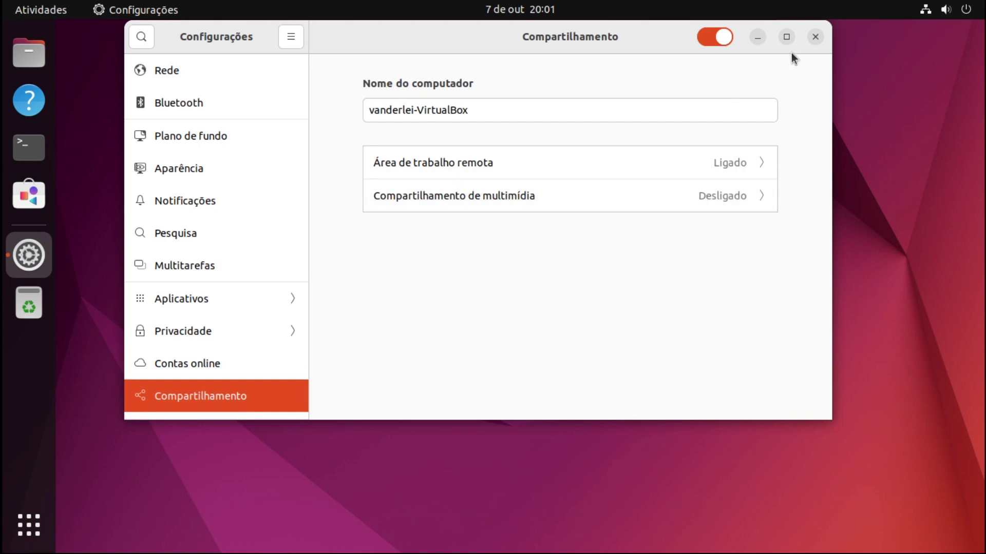
left_click(815, 36)
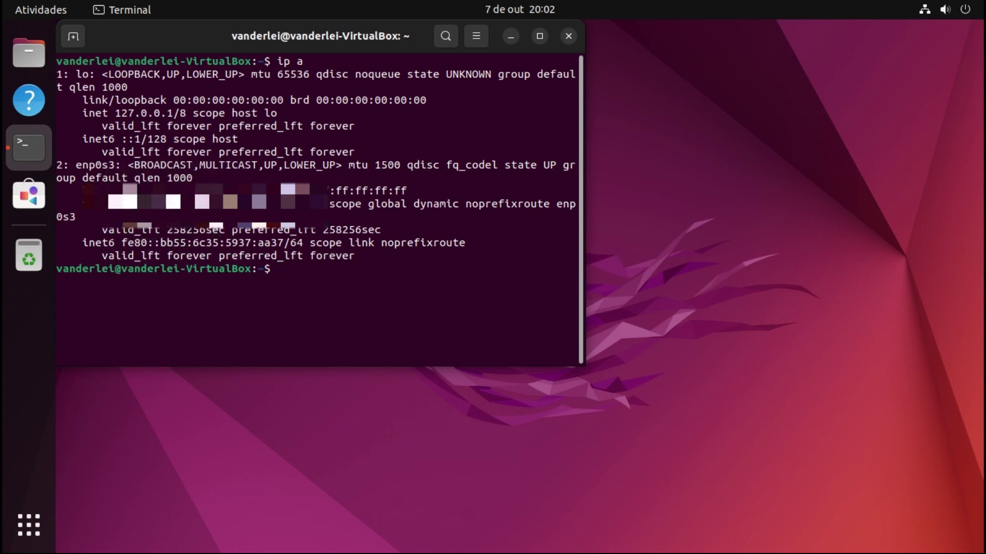
Copy the machine's IP address from the ip a output and close the terminal.
right_click(167, 210)
left_click(203, 236)
left_click(567, 37)
Open the wired network connection's details to check its IPv4 address, then cancel without changes.
left_click(946, 10)
left_click(831, 77)
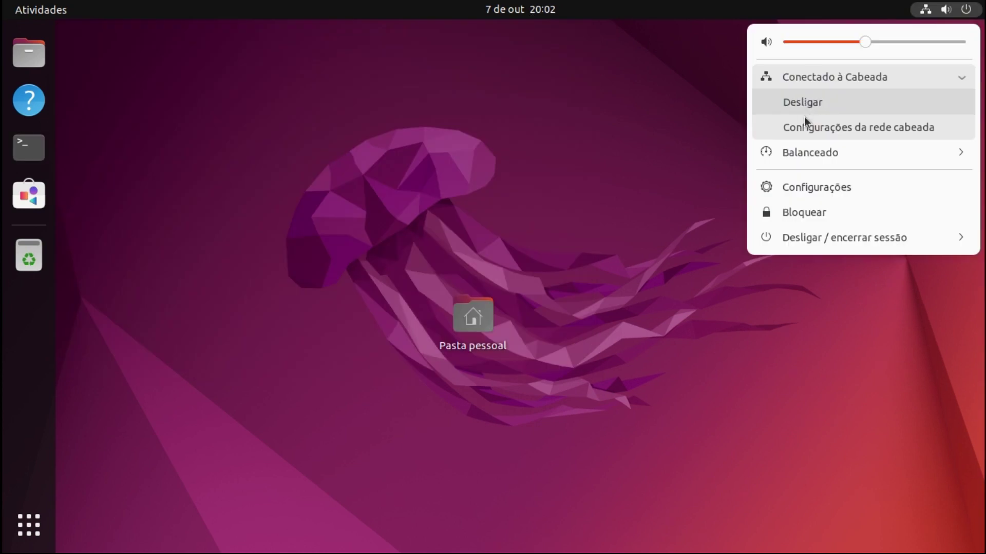
left_click(806, 132)
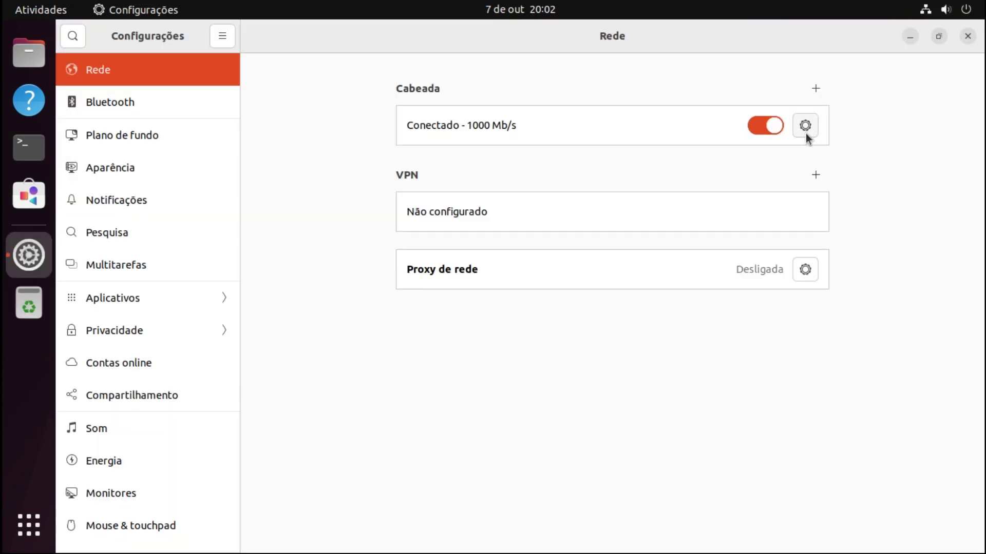
left_click(806, 126)
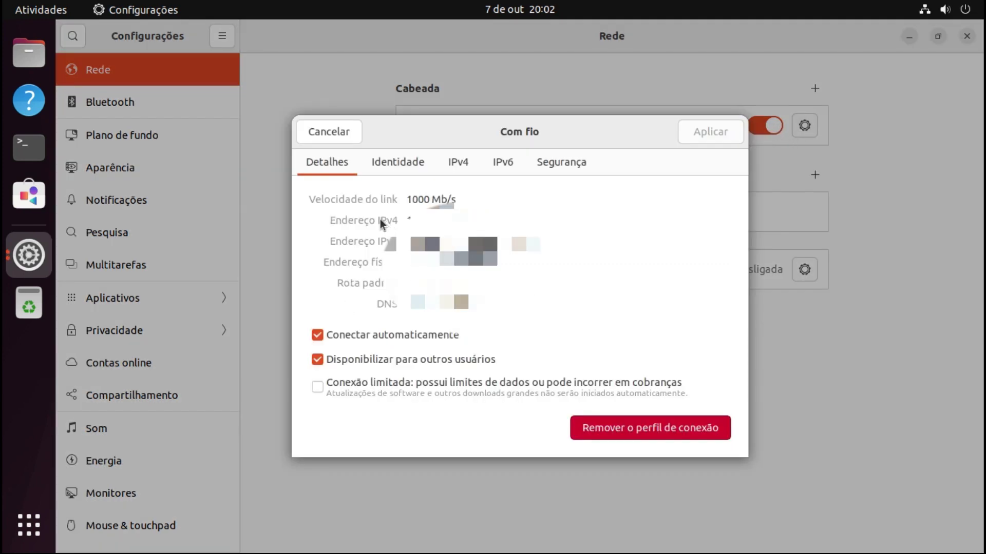
left_click(352, 132)
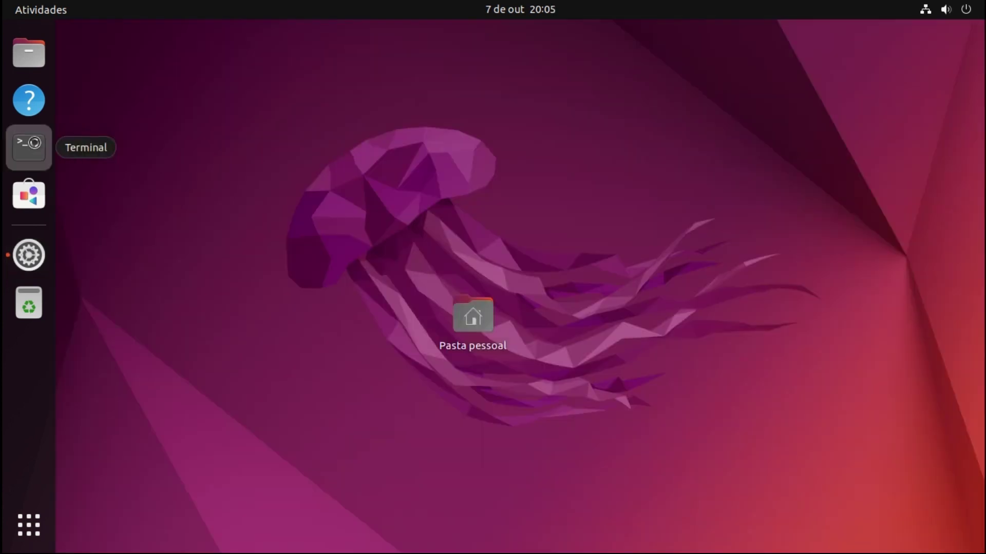
Open a new terminal window and start entering a command at the prompt.
left_click(45, 152)
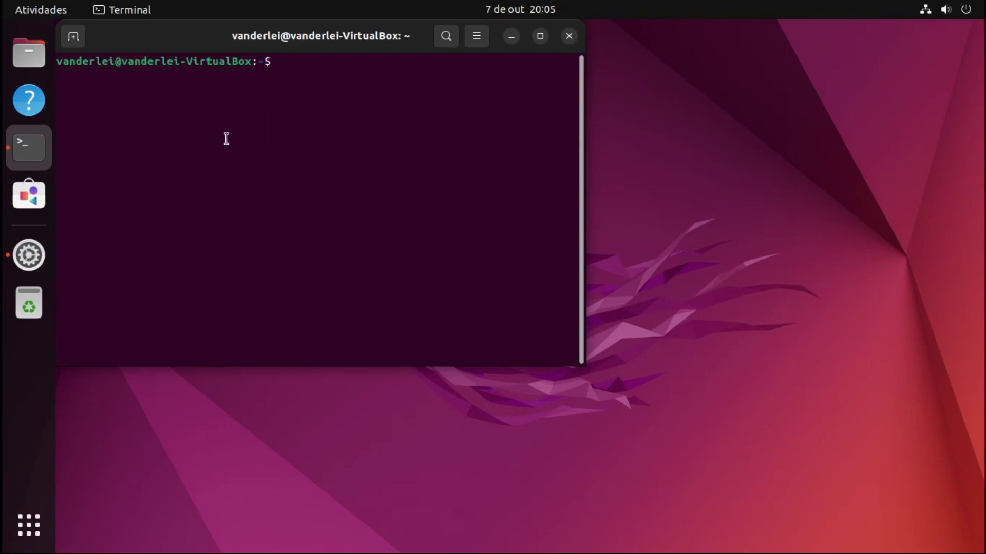
type("ap")
key("BackSpace")
key("BackSpace")
type("s")
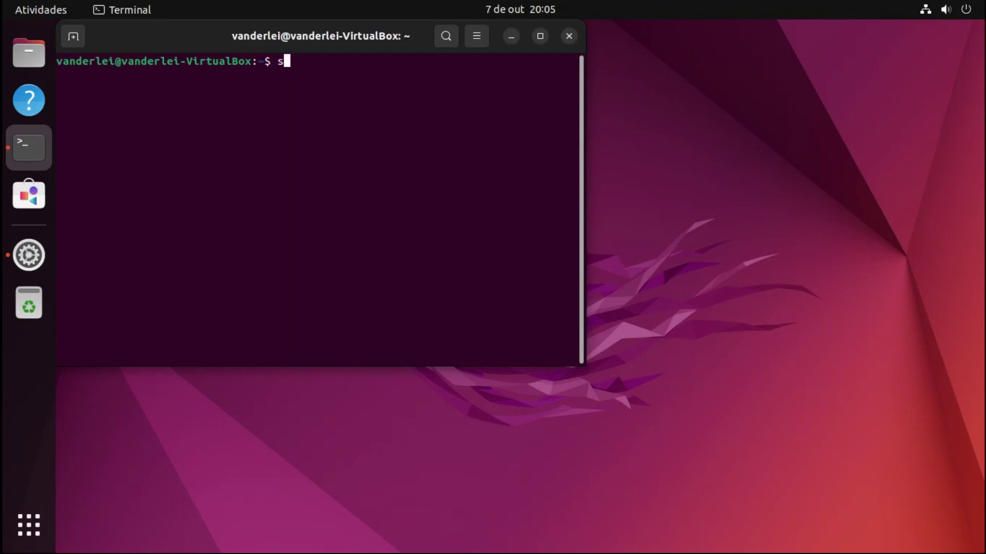